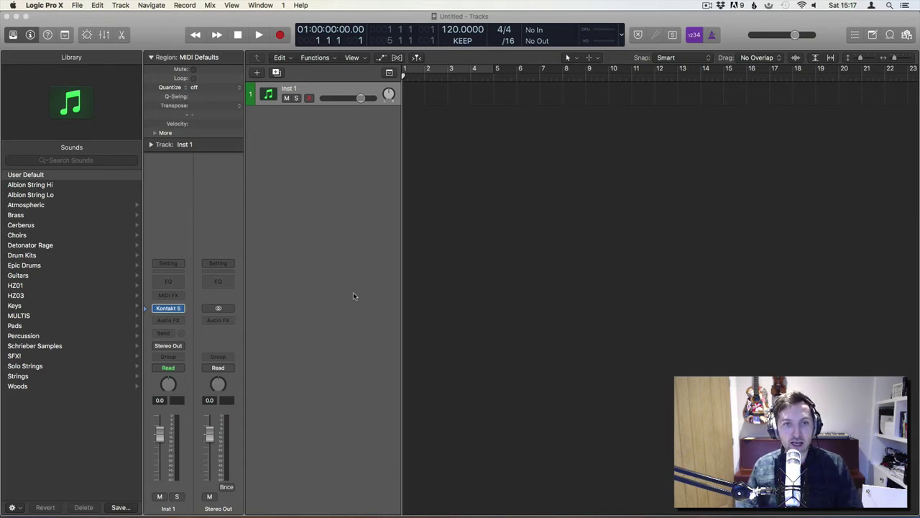
# Open Kontakt 5 on Inst 1 and remove the Alicia's Keys instrument from its rack
pyautogui.click(202, 227)
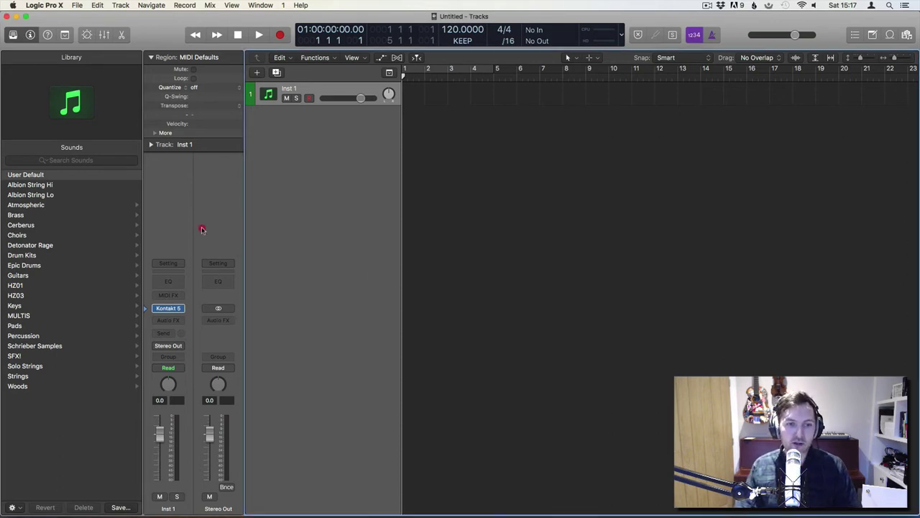
pyautogui.click(167, 308)
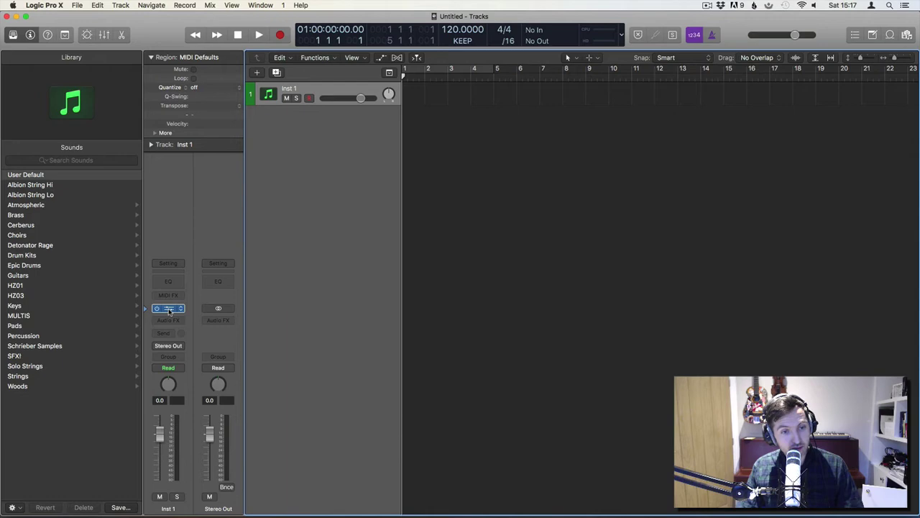
pyautogui.click(169, 308)
pyautogui.click(168, 308)
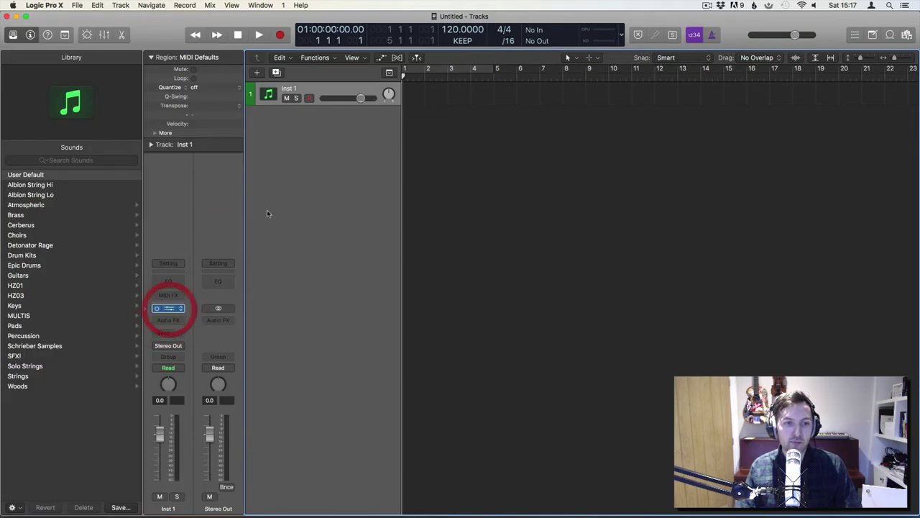
pyautogui.moveTo(213, 28); pyautogui.dragTo(582, 26)
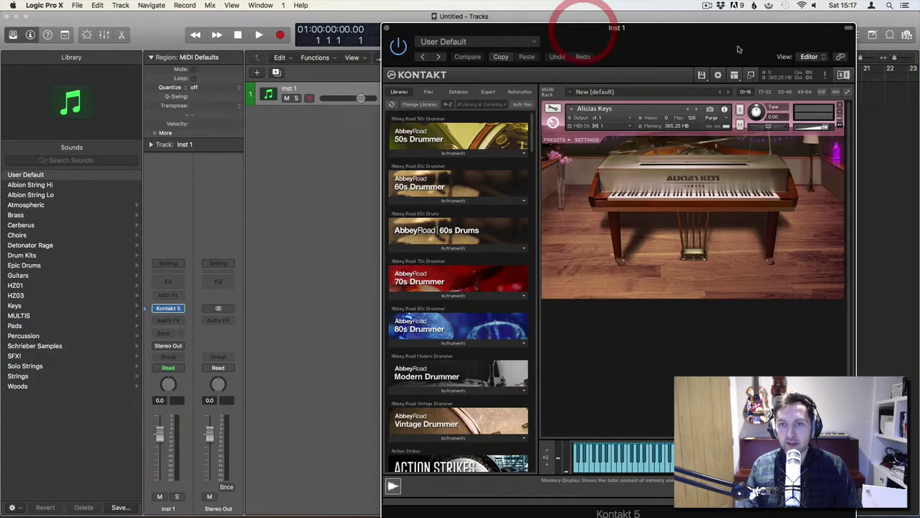
pyautogui.moveTo(642, 24); pyautogui.dragTo(472, 14)
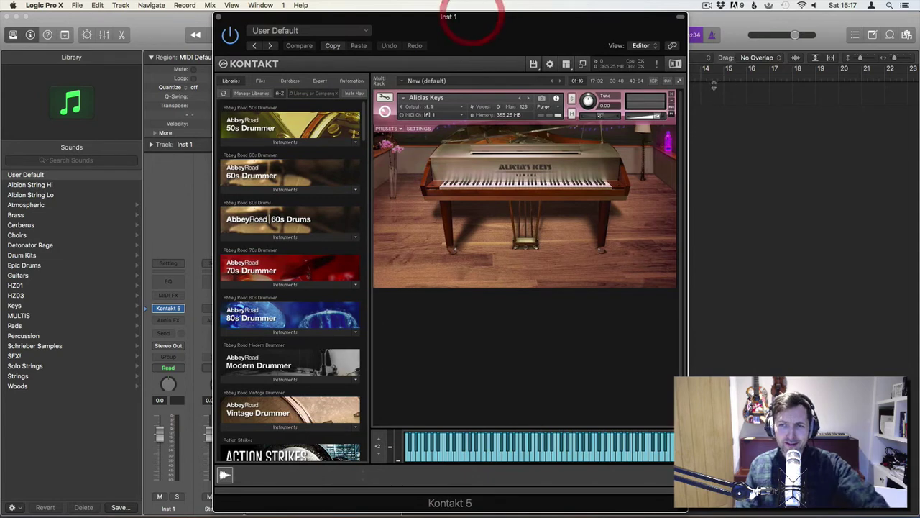
pyautogui.click(672, 95)
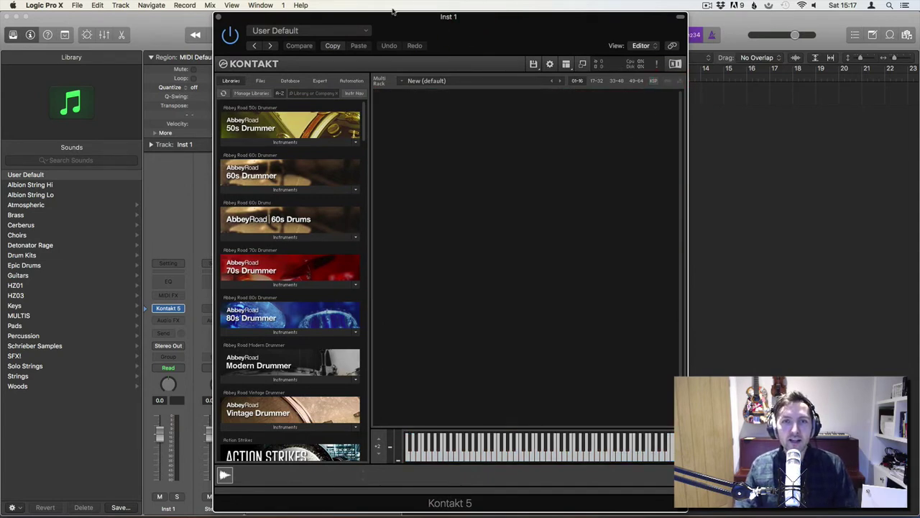
pyautogui.moveTo(399, 14); pyautogui.dragTo(354, 14)
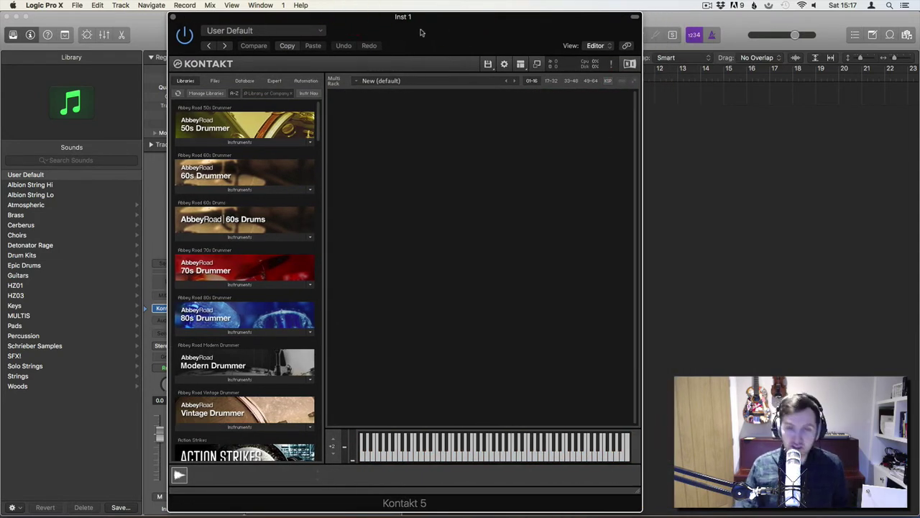
# Drag all five ScratchyViolin .aif samples from the Scratchy Violin folder into Kontakt's rack
pyautogui.press('super+Tab')
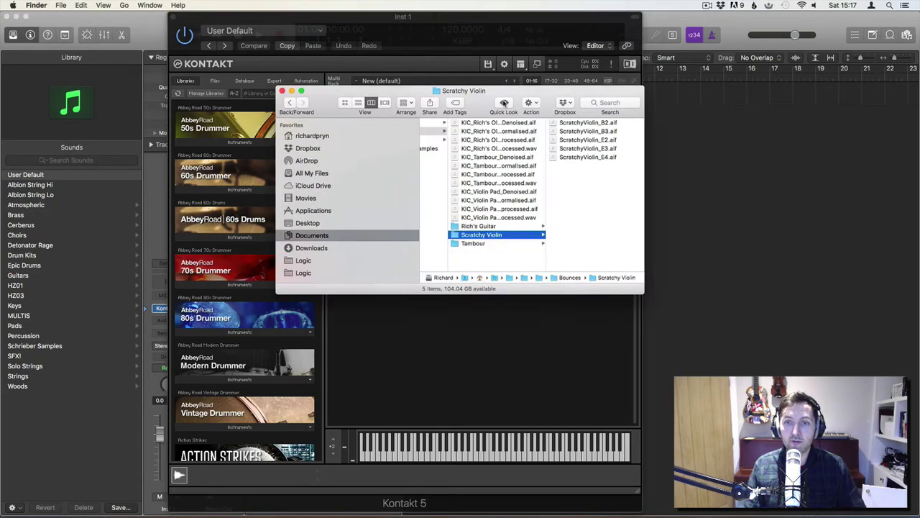
pyautogui.moveTo(492, 94); pyautogui.dragTo(381, 204)
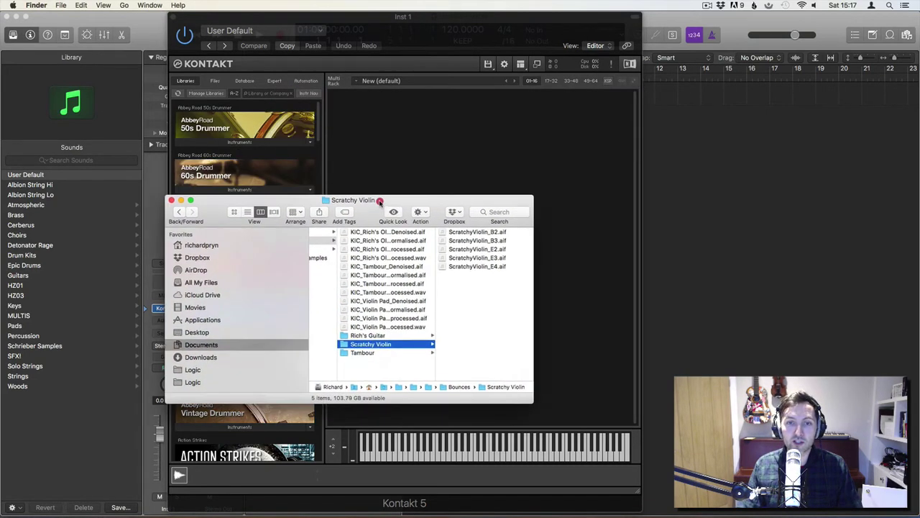
pyautogui.click(467, 267)
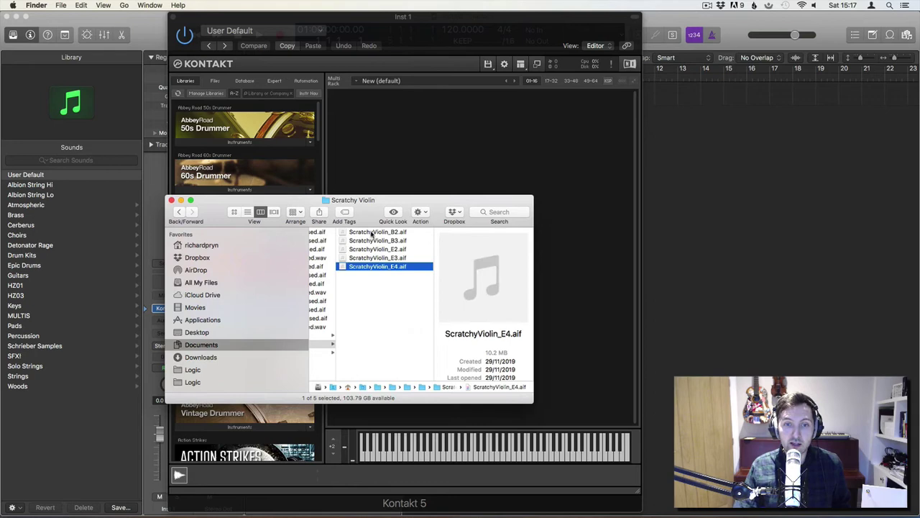
pyautogui.keyDown('shift'); pyautogui.click(368, 233); pyautogui.keyUp('shift')
pyautogui.moveTo(368, 232); pyautogui.dragTo(392, 165)
pyautogui.click(503, 156)
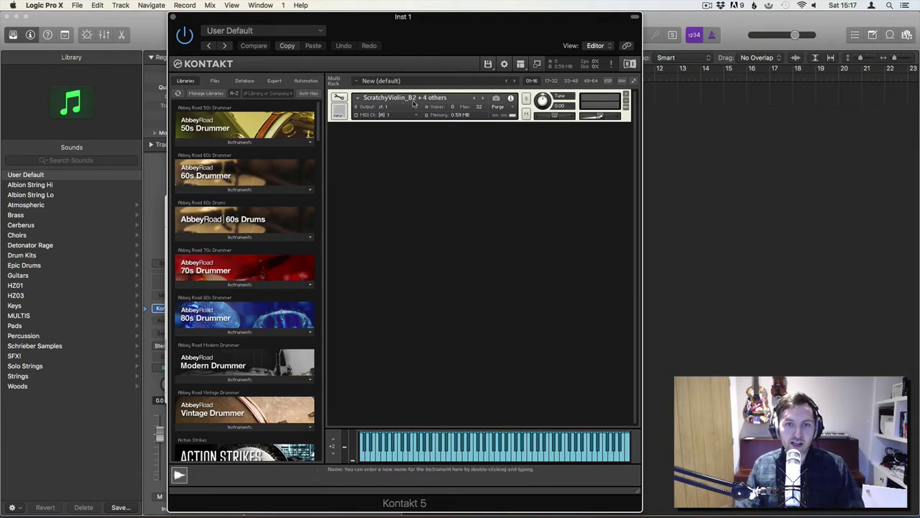
# Open the 'ScratchyViolin_B2 + 4 others' instrument in Kontakt's Edit Mode
pyautogui.click(338, 98)
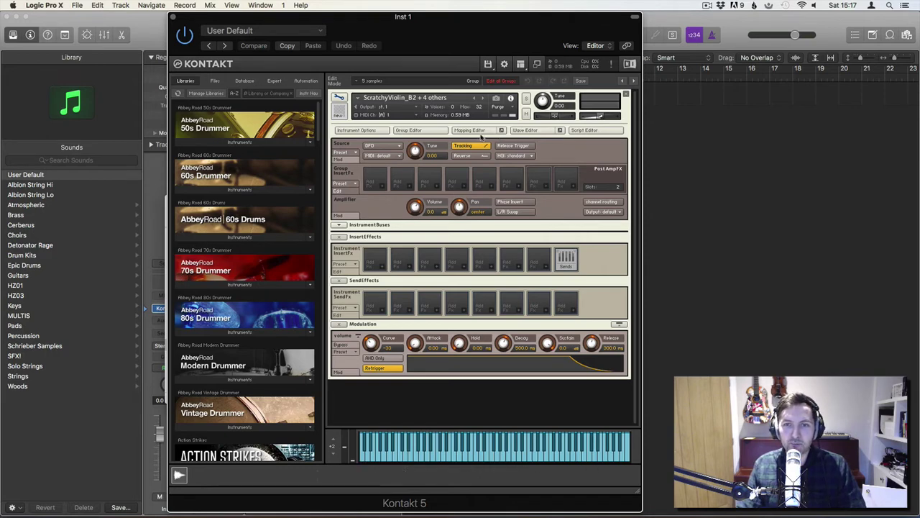
# Preview the Mapping, Wave and Script editors, closing each again
pyautogui.click(478, 130)
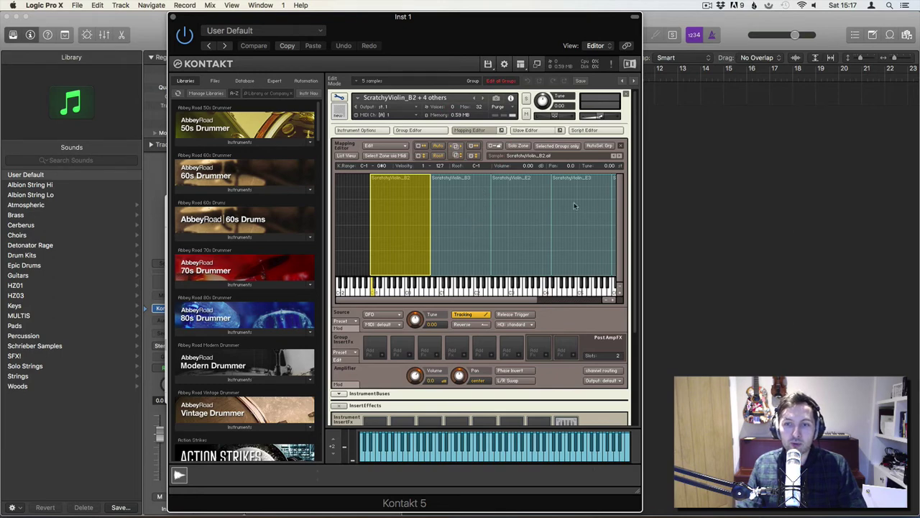
pyautogui.click(469, 131)
pyautogui.click(536, 130)
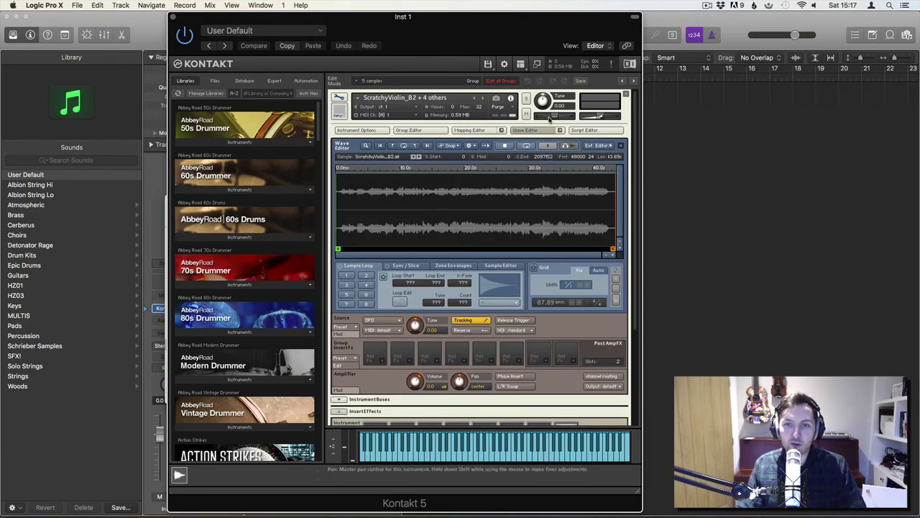
pyautogui.click(528, 131)
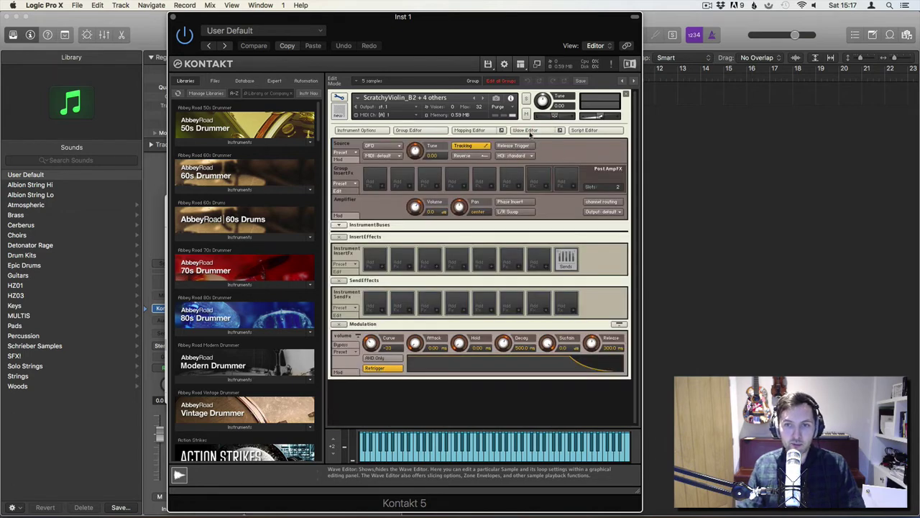
pyautogui.click(586, 130)
pyautogui.click(586, 131)
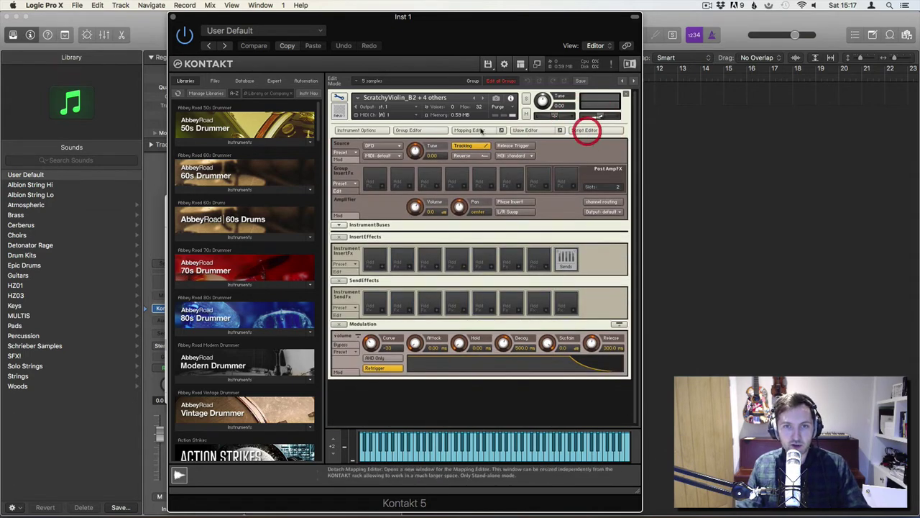
# Check the Group Editor and Instrument Options, then reopen the Mapping Editor
pyautogui.click(424, 130)
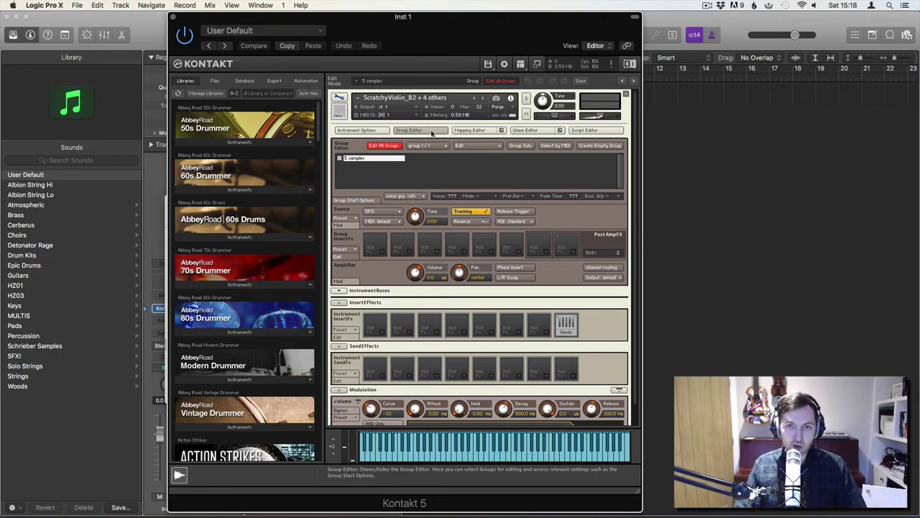
pyautogui.click(424, 131)
pyautogui.click(357, 130)
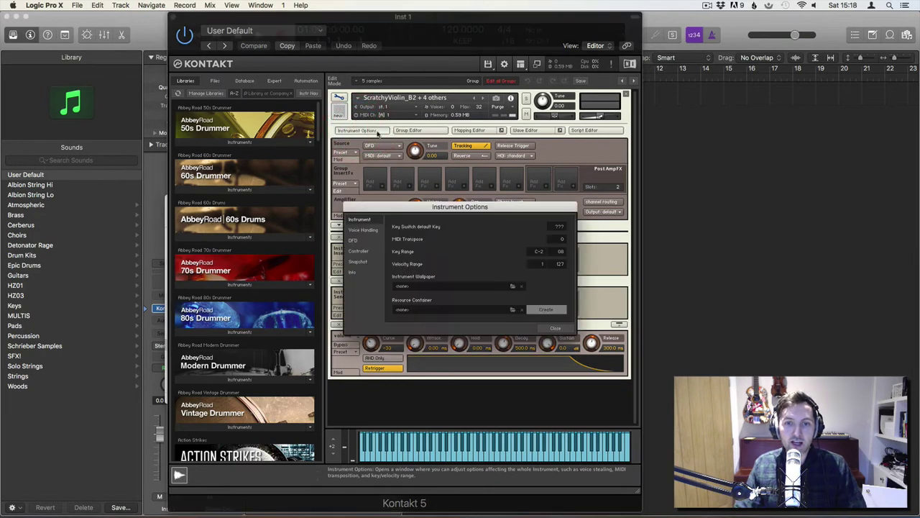
pyautogui.click(553, 327)
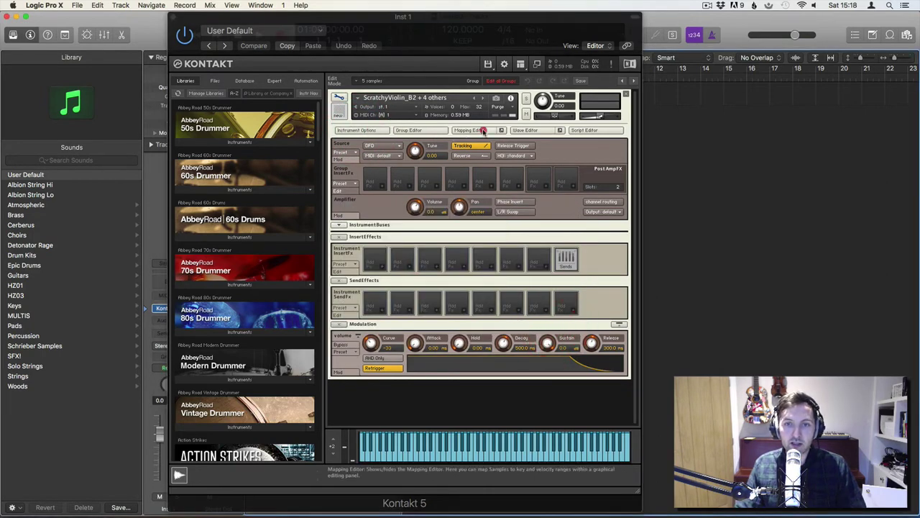
pyautogui.click(483, 130)
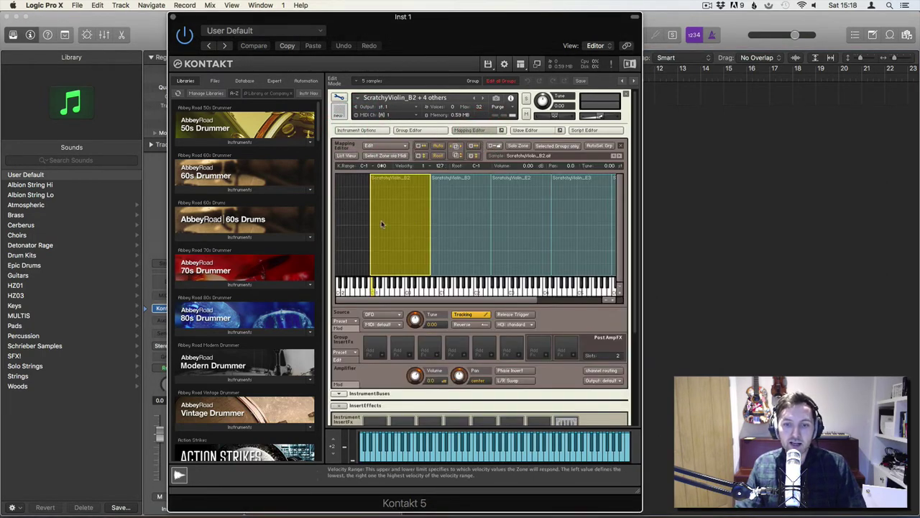
# Select all five ScratchyViolin zones in the Mapping Editor
pyautogui.click(353, 206)
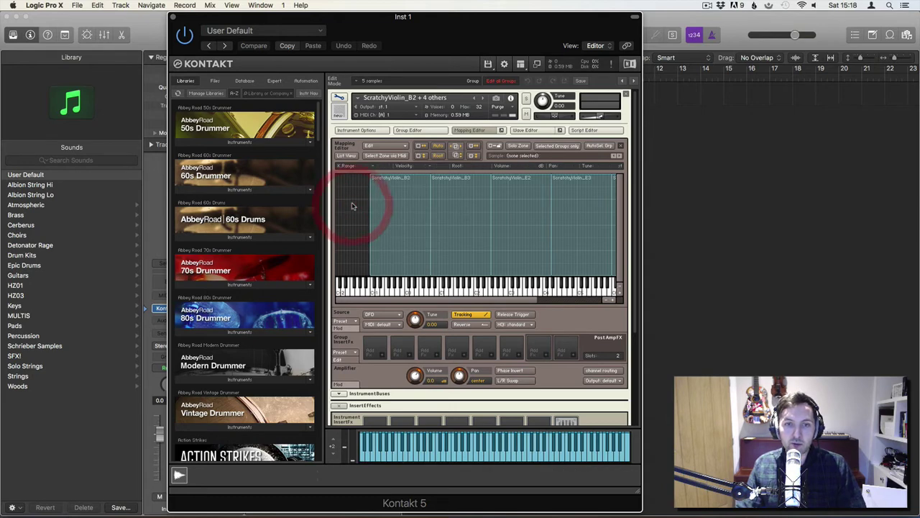
pyautogui.rightClick(352, 206)
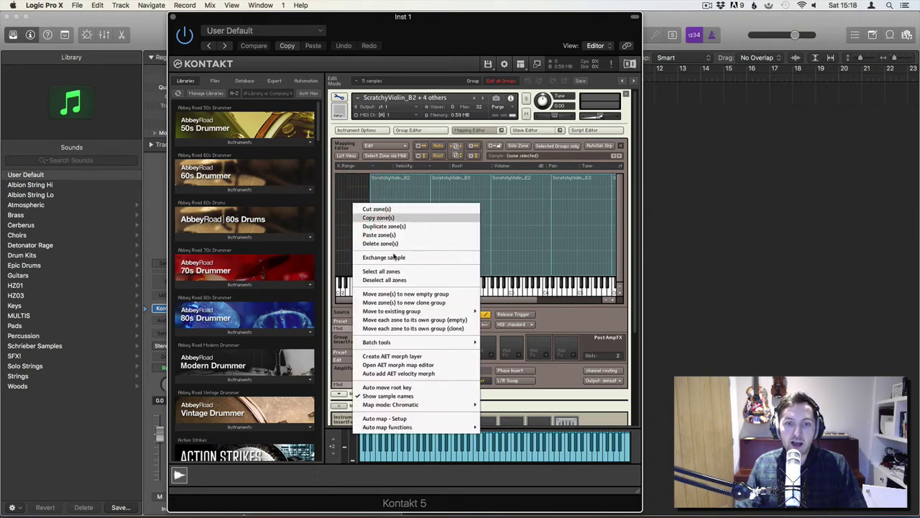
pyautogui.click(401, 274)
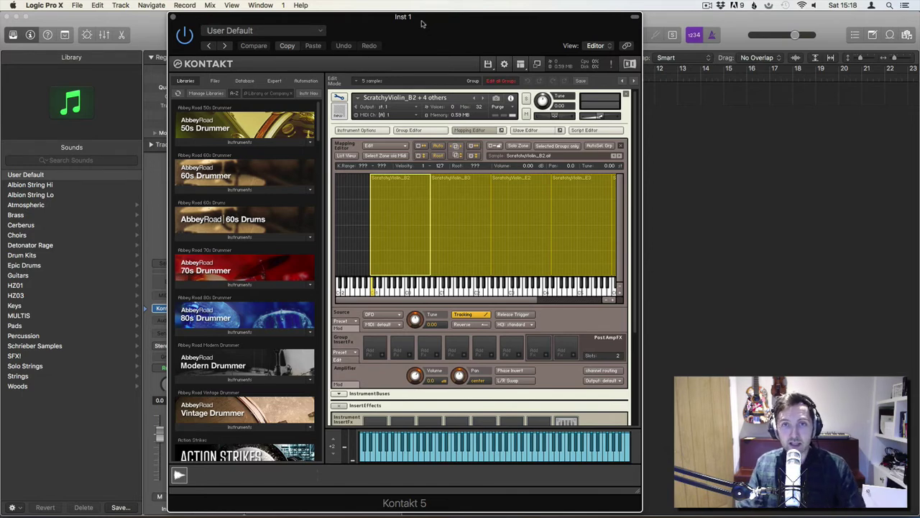
pyautogui.moveTo(423, 22); pyautogui.dragTo(396, 22)
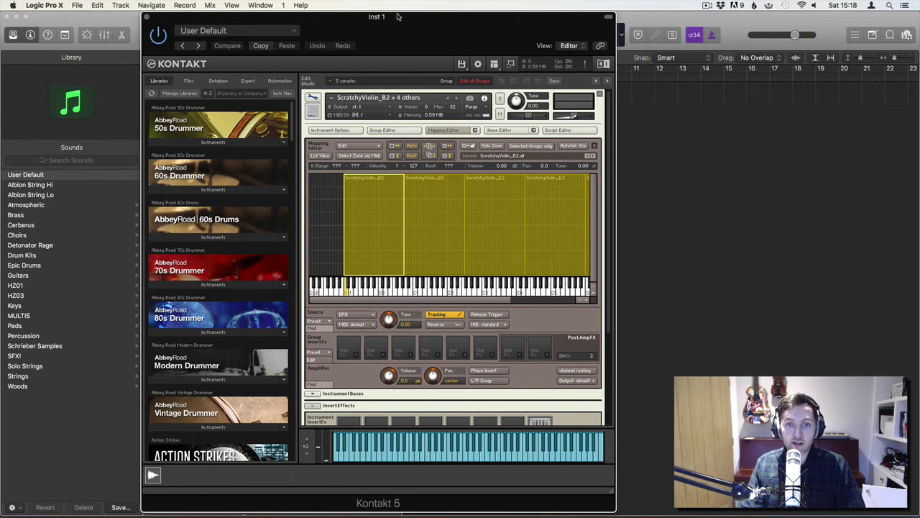
pyautogui.rightClick(368, 205)
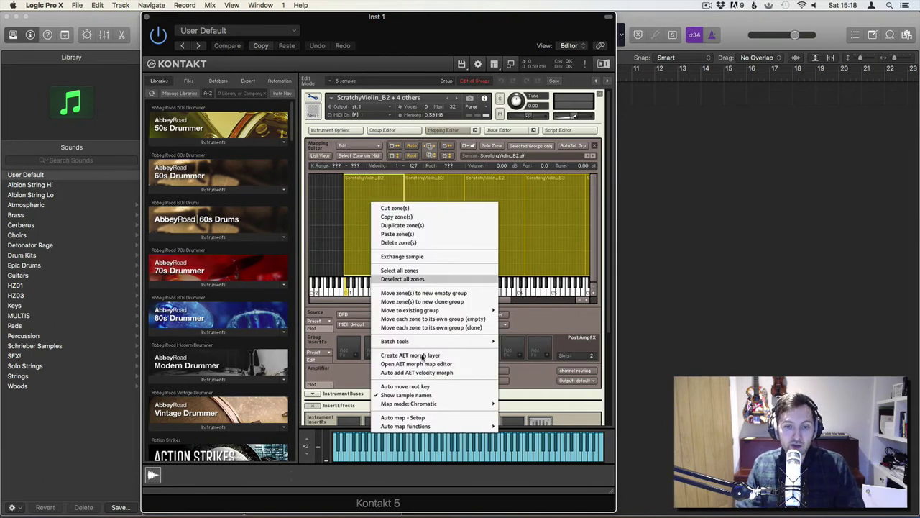
# Auto-map the zones from their file names with the note token set to Set To Single Key
pyautogui.click(438, 420)
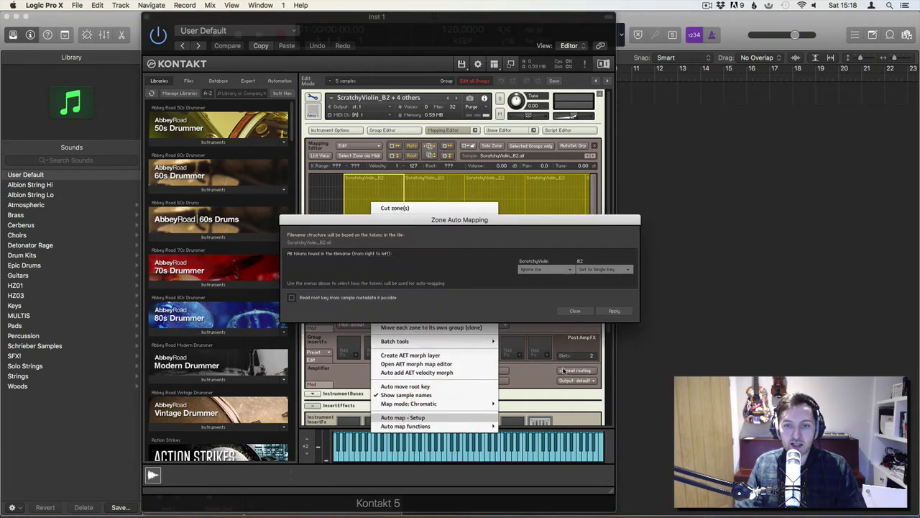
pyautogui.moveTo(519, 222); pyautogui.dragTo(463, 199)
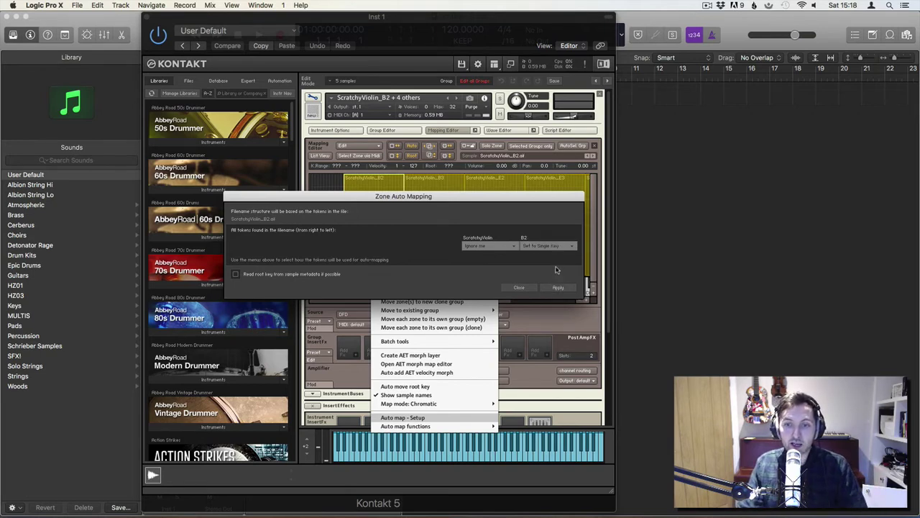
pyautogui.click(559, 288)
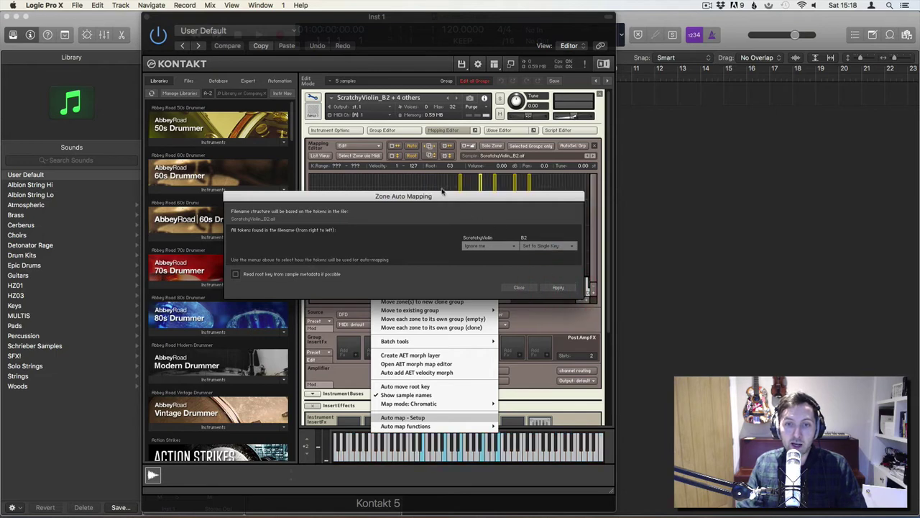
pyautogui.click(518, 287)
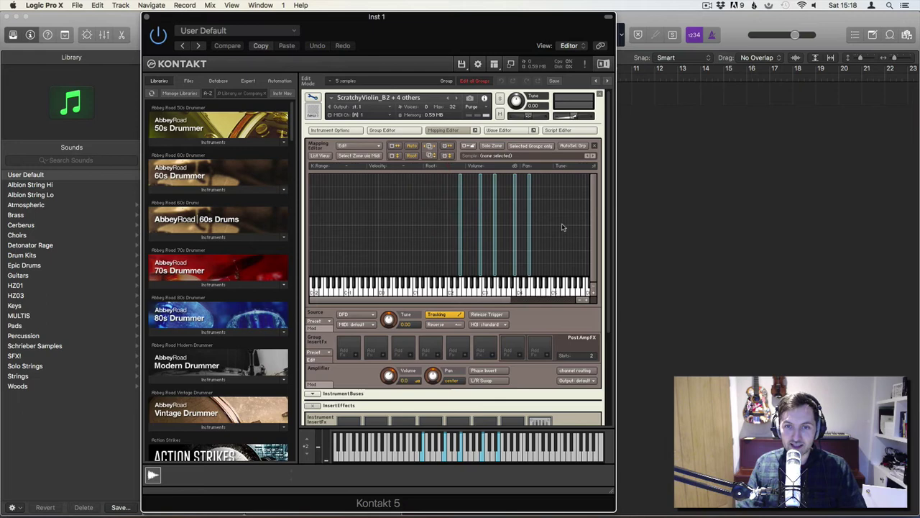
pyautogui.moveTo(563, 227); pyautogui.dragTo(437, 225)
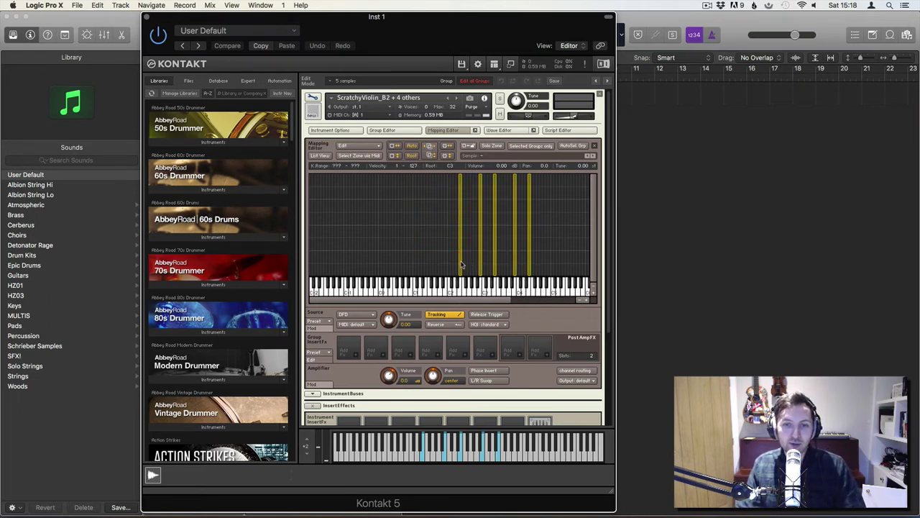
pyautogui.click(553, 240)
pyautogui.click(458, 246)
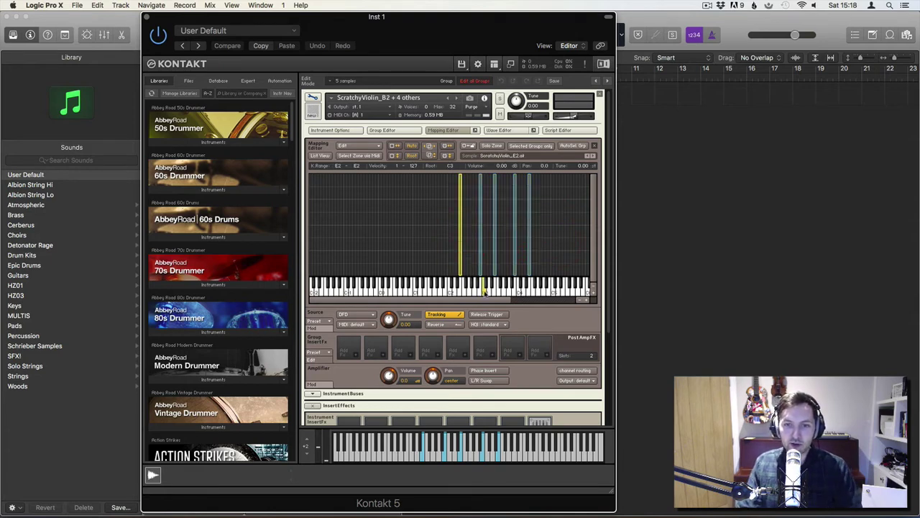
pyautogui.click(481, 252)
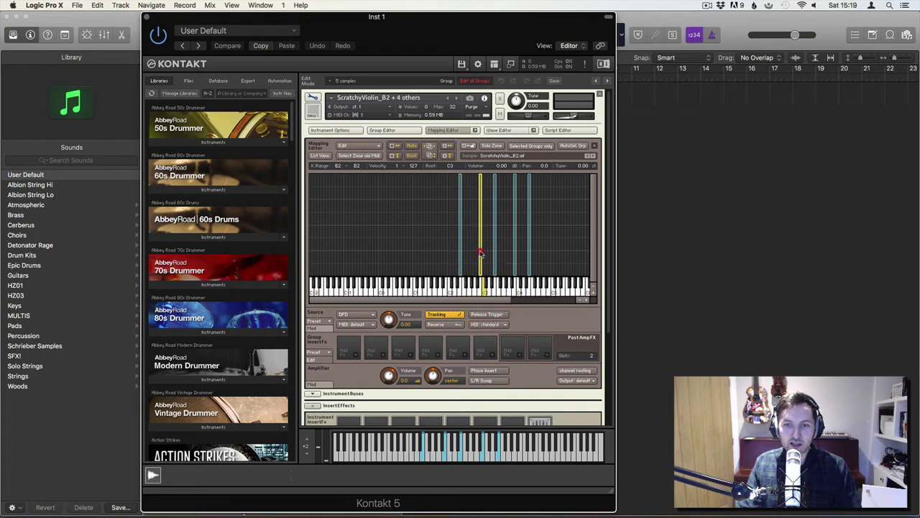
pyautogui.click(497, 258)
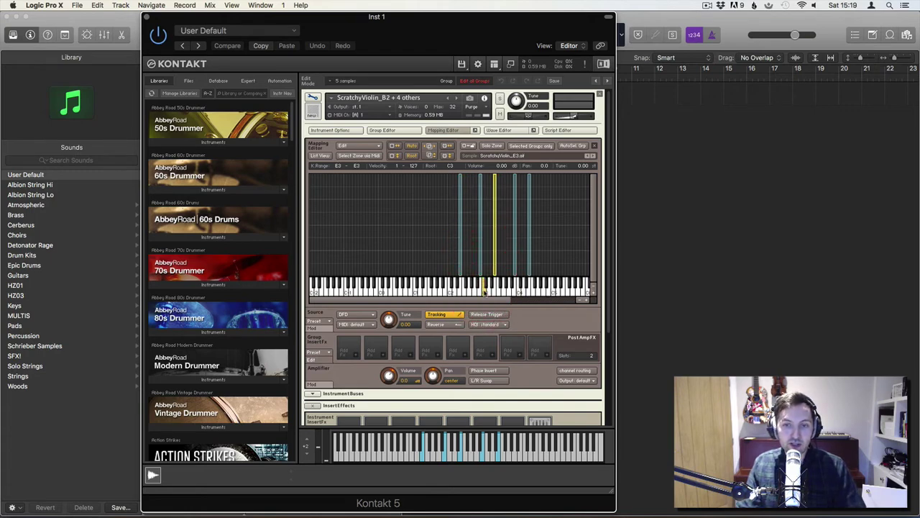
pyautogui.click(516, 261)
pyautogui.click(530, 253)
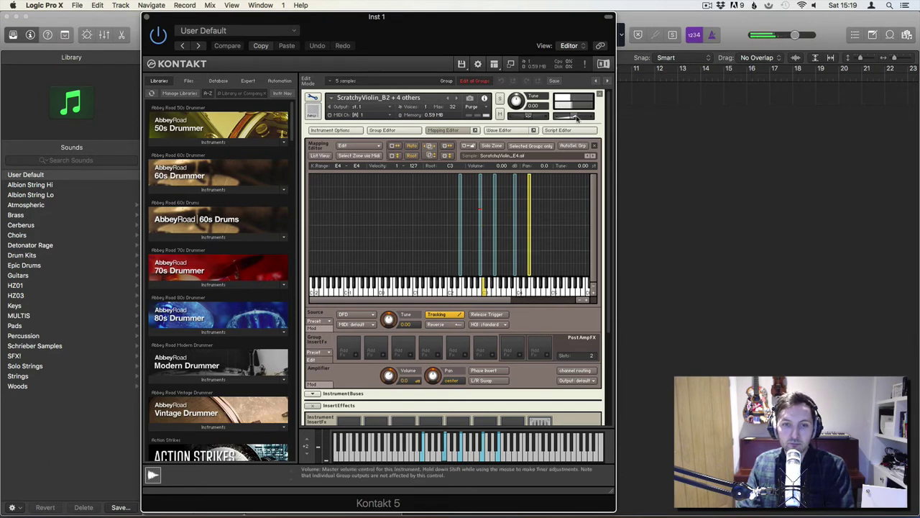
pyautogui.press('XF86AudioLowerVolume')
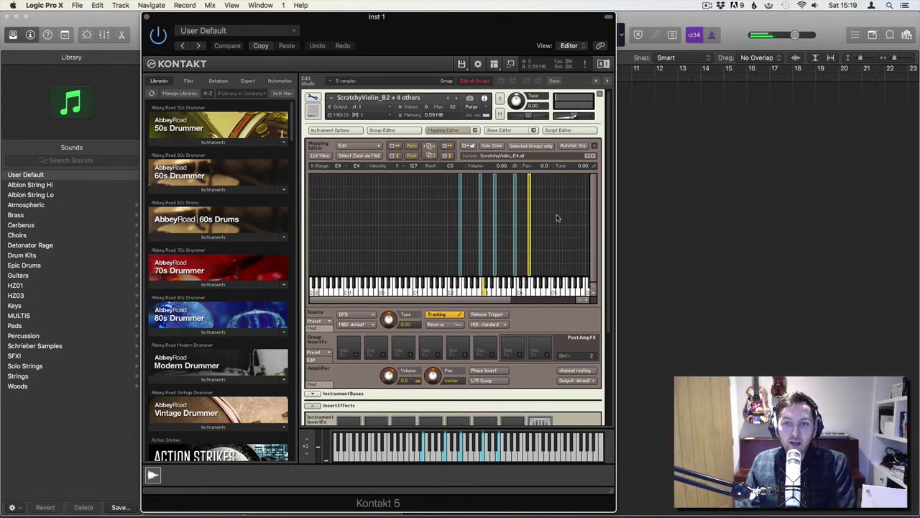
pyautogui.moveTo(431, 206); pyautogui.dragTo(384, 210)
pyautogui.rightClick(423, 205)
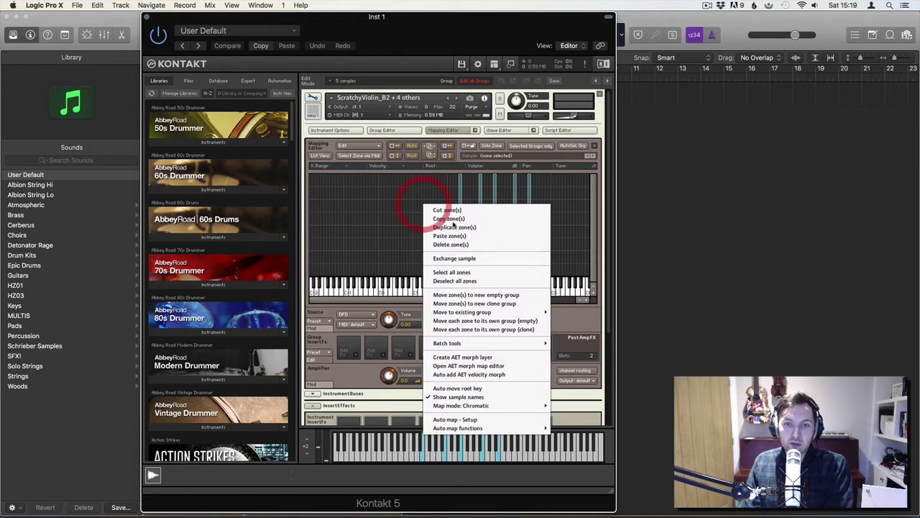
# Select all zones and move every root key to its zone's centre with Batch tools
pyautogui.click(471, 273)
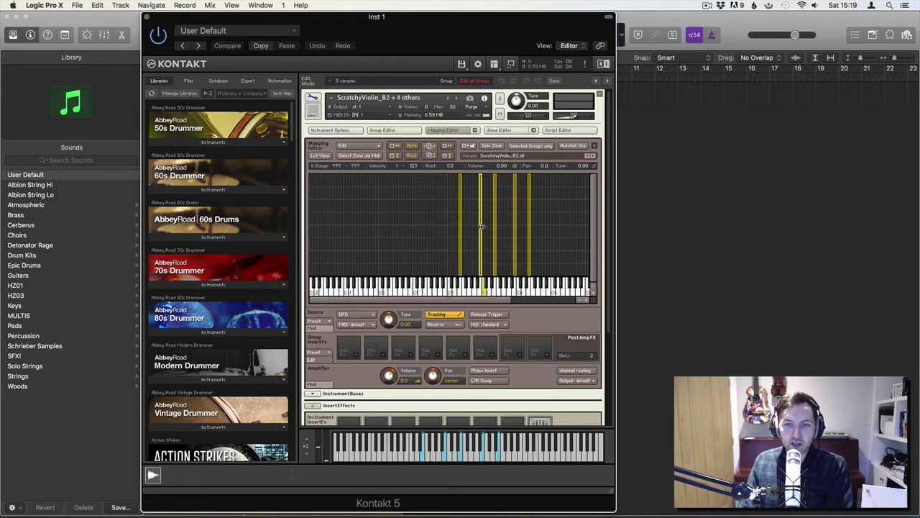
pyautogui.rightClick(480, 225)
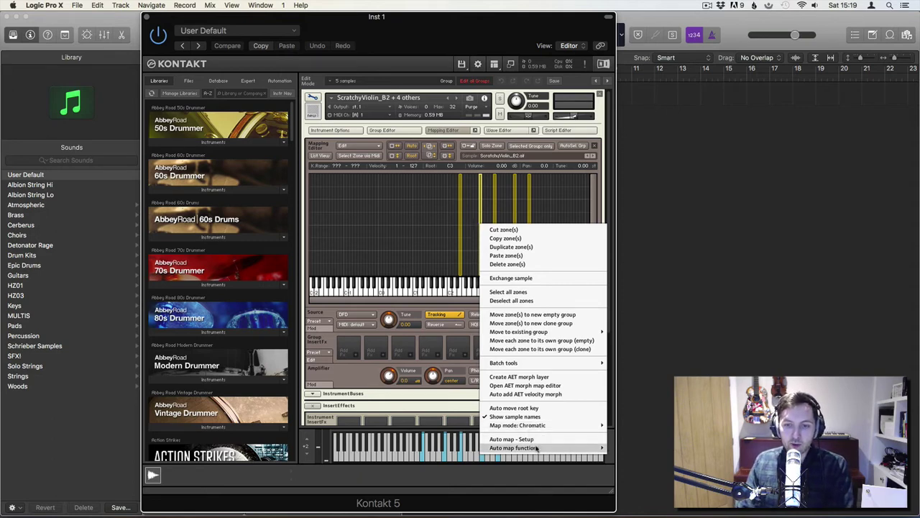
pyautogui.moveTo(538, 448)
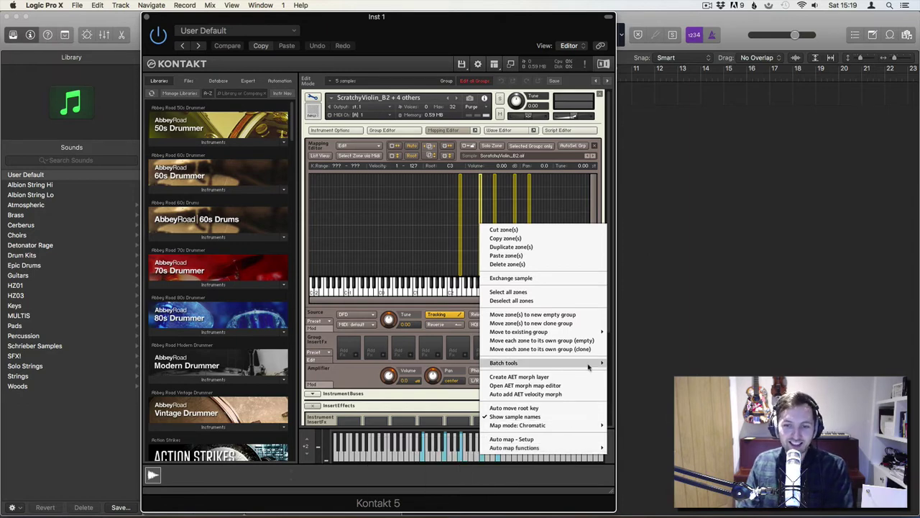
pyautogui.moveTo(573, 371)
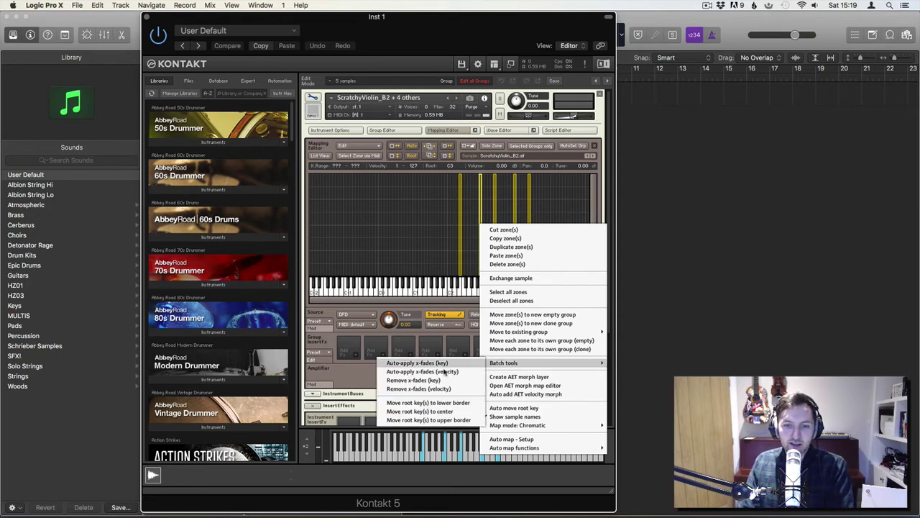
pyautogui.click(443, 412)
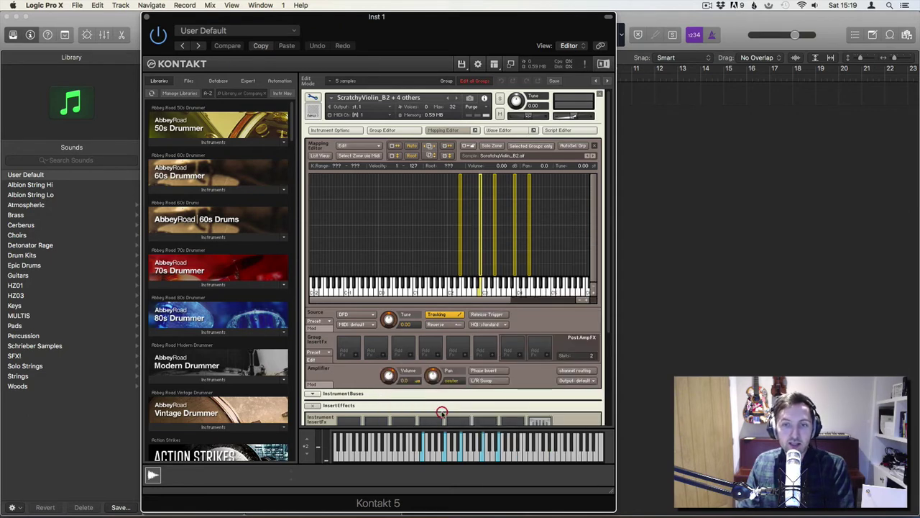
pyautogui.click(452, 262)
# Audition the E2 and B2 zones, then reselect all five zones
pyautogui.click(459, 259)
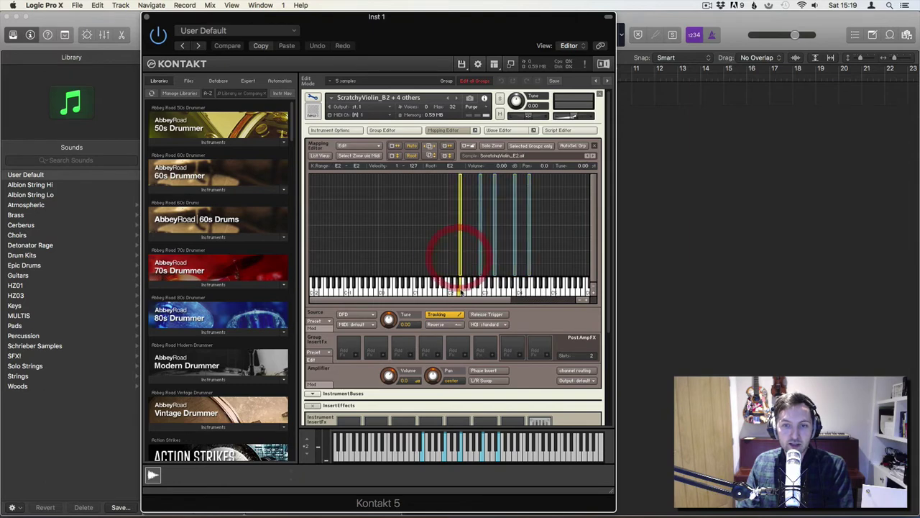
pyautogui.click(462, 291)
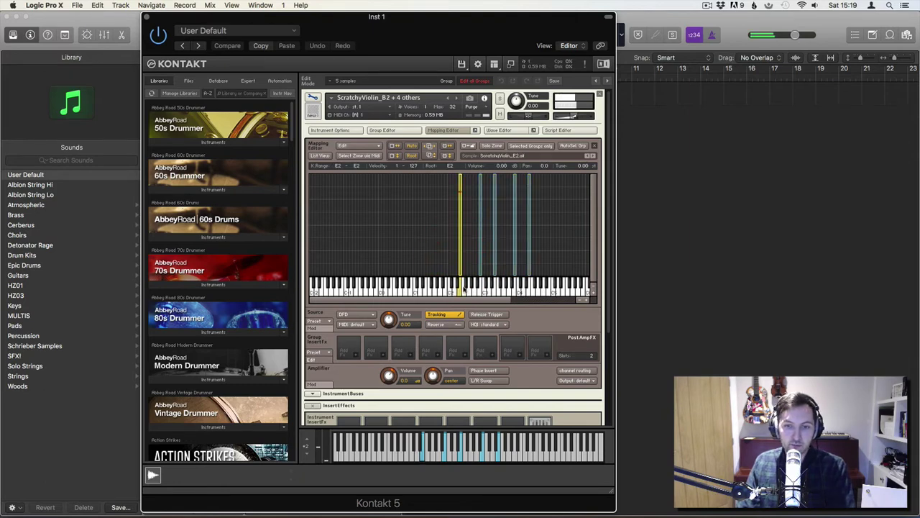
pyautogui.click(481, 252)
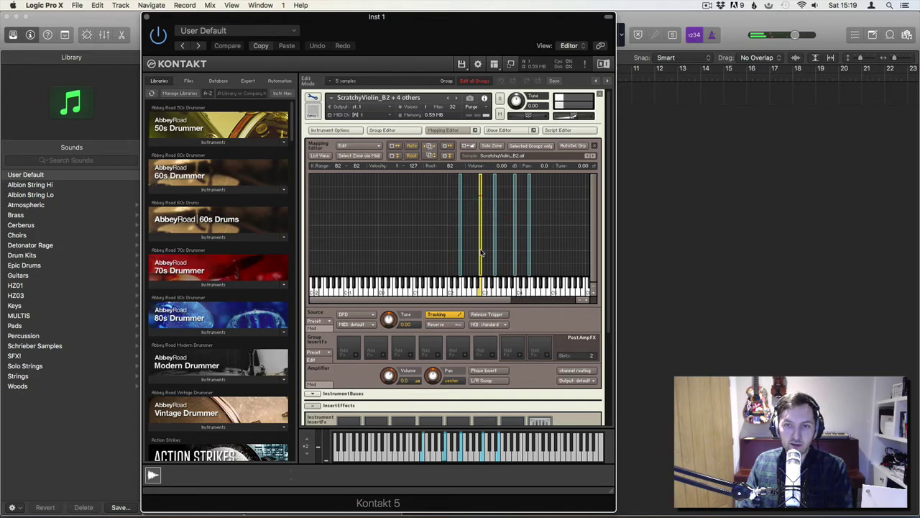
pyautogui.moveTo(551, 236); pyautogui.dragTo(442, 234)
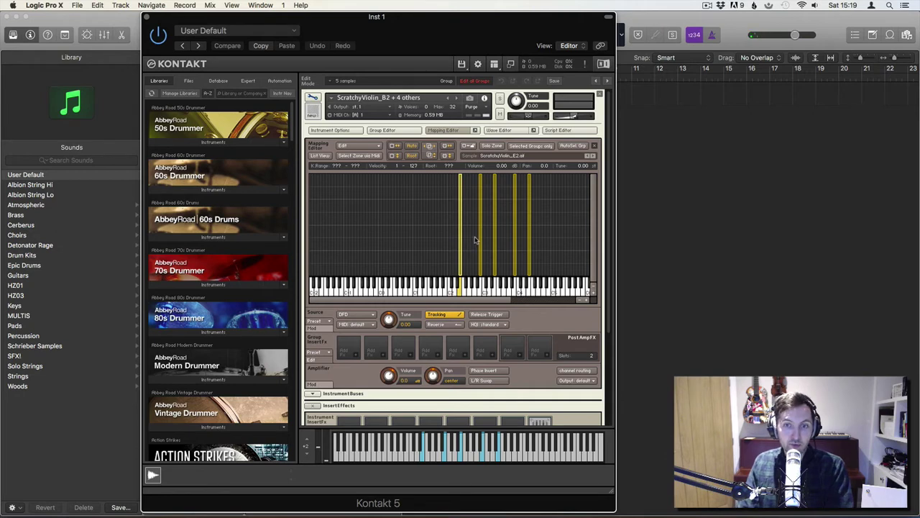
pyautogui.click(439, 230)
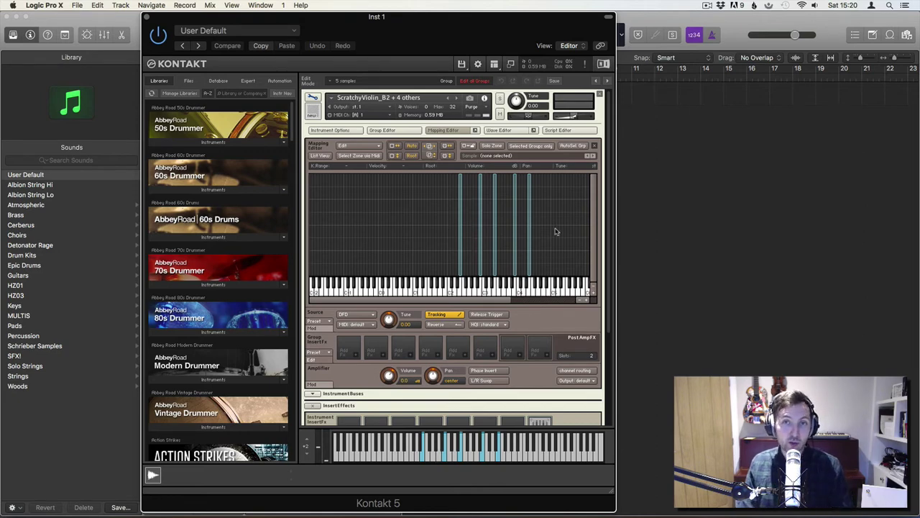
pyautogui.moveTo(535, 229); pyautogui.dragTo(428, 224)
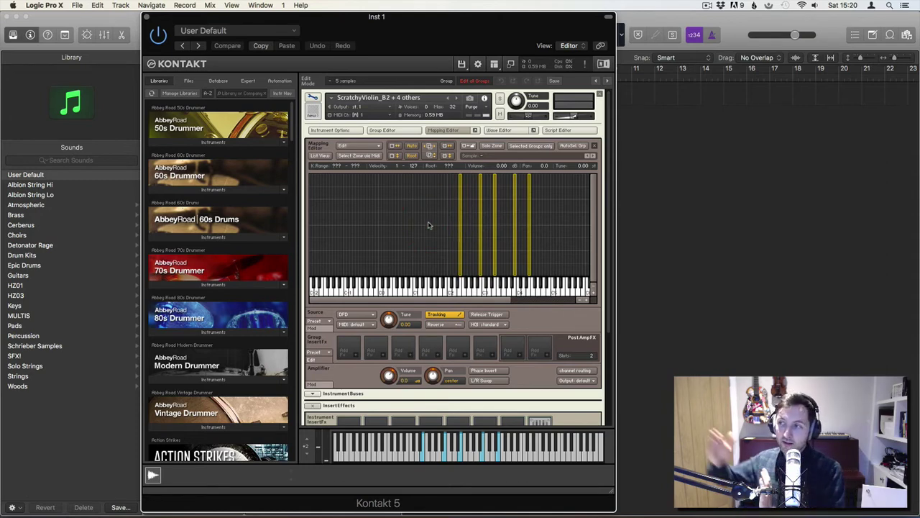
pyautogui.click(530, 240)
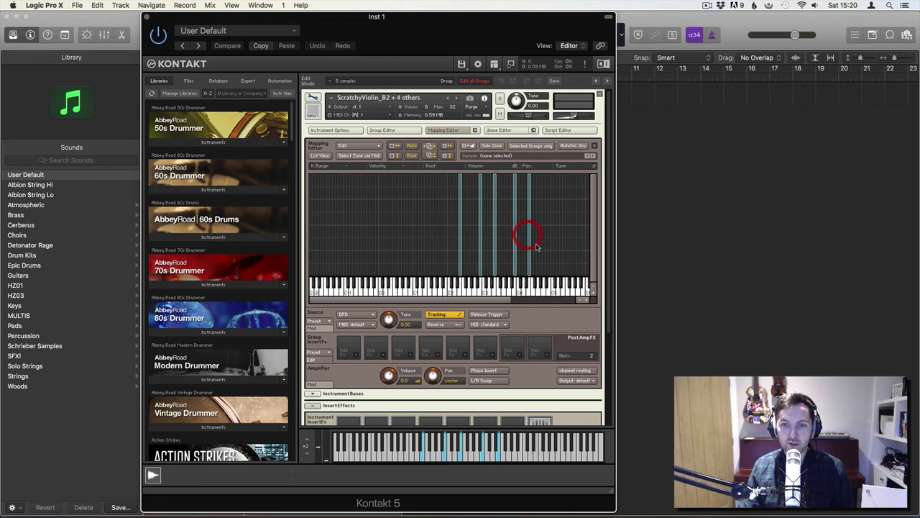
pyautogui.click(529, 248)
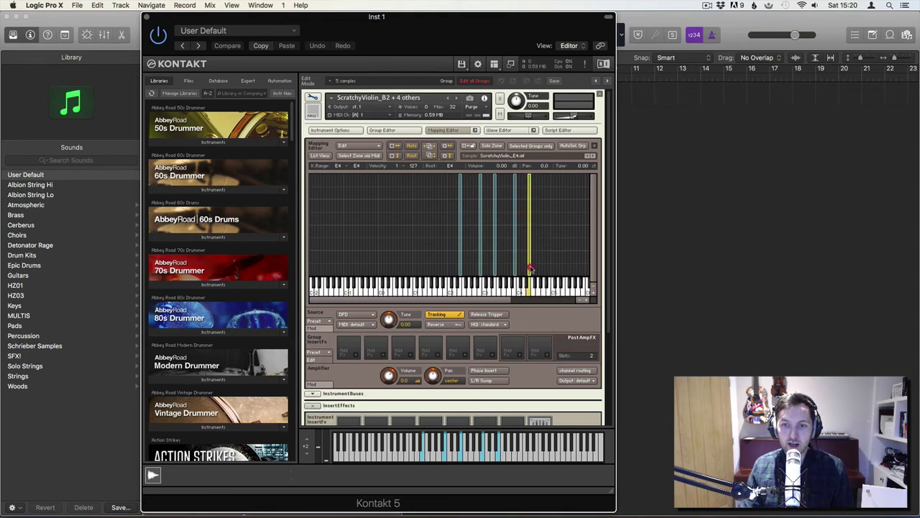
pyautogui.click(534, 277)
pyautogui.click(503, 130)
pyautogui.click(456, 130)
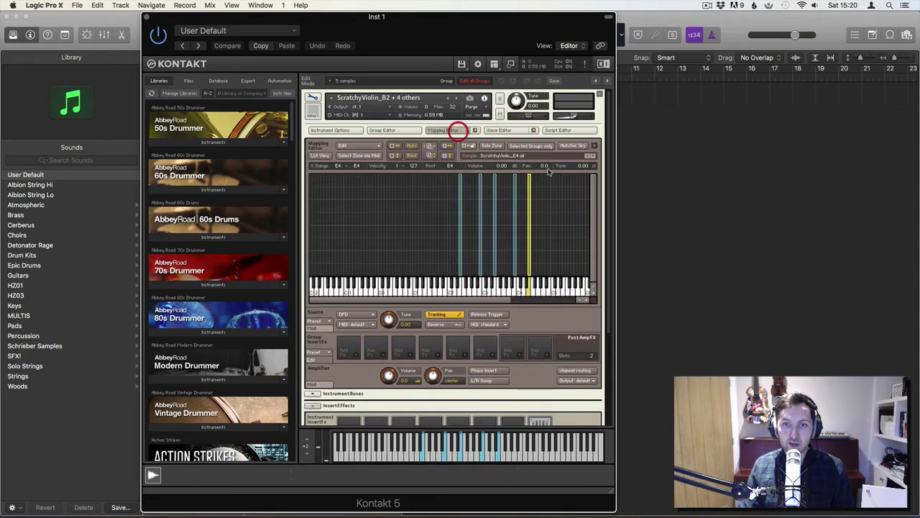
pyautogui.moveTo(531, 260); pyautogui.dragTo(565, 260)
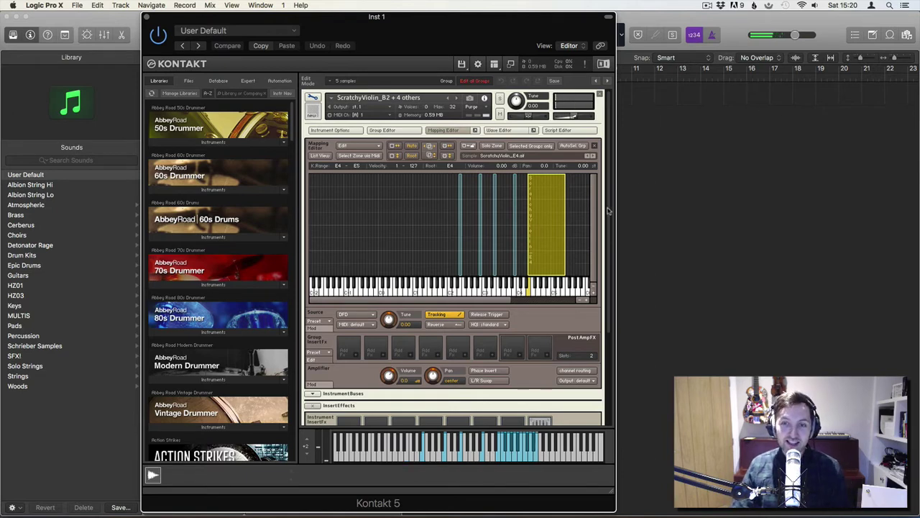
pyautogui.click(567, 222)
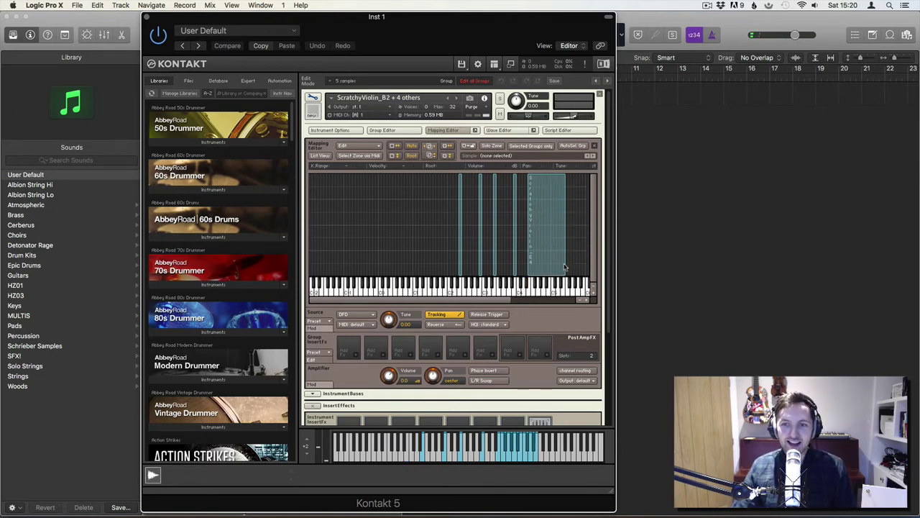
pyautogui.moveTo(558, 263); pyautogui.dragTo(528, 268)
pyautogui.click(544, 256)
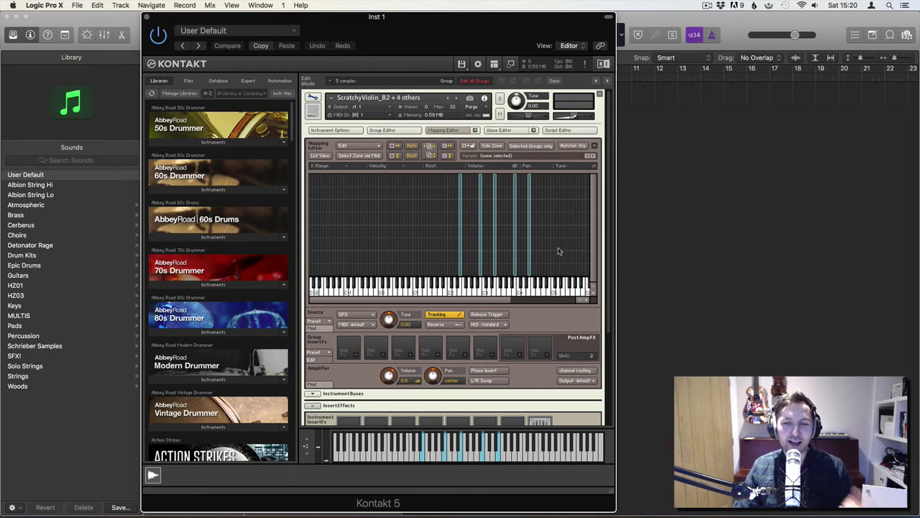
pyautogui.moveTo(562, 250); pyautogui.dragTo(441, 245)
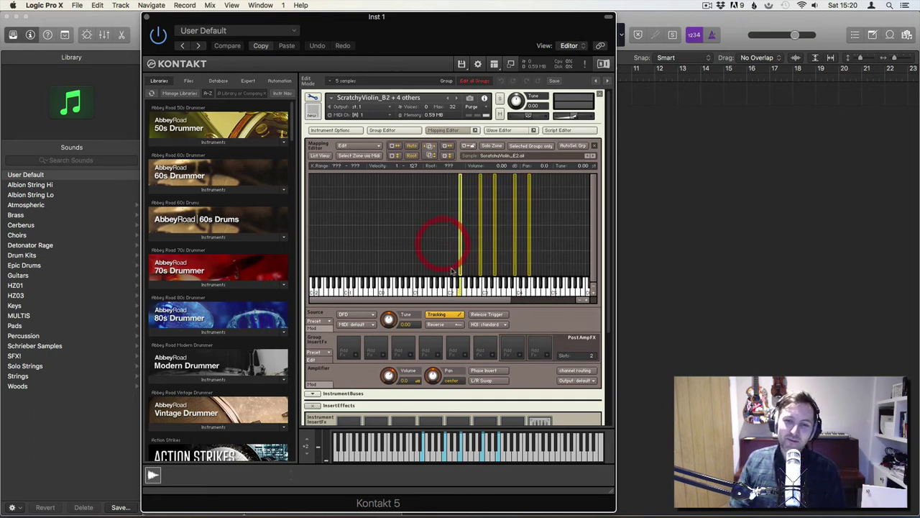
# Auto-spread the zones' key ranges via root keys and play a note to test
pyautogui.rightClick(461, 230)
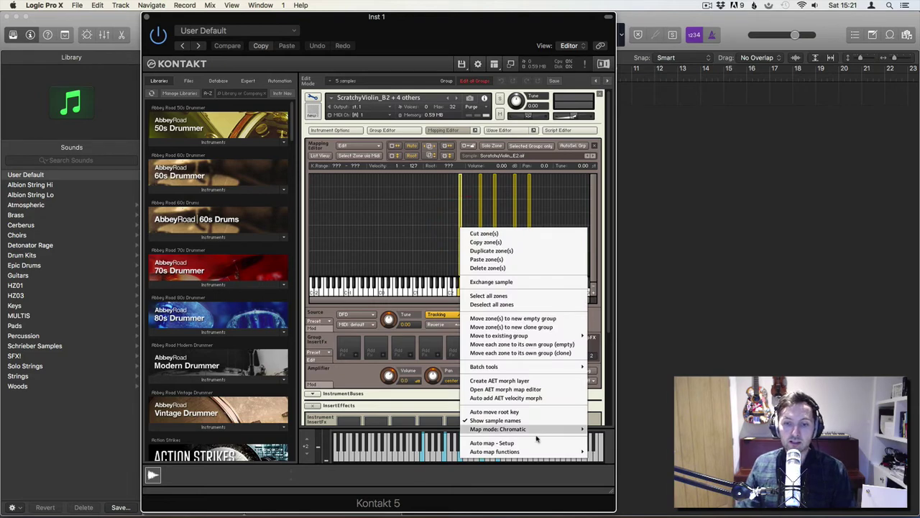
pyautogui.moveTo(516, 452)
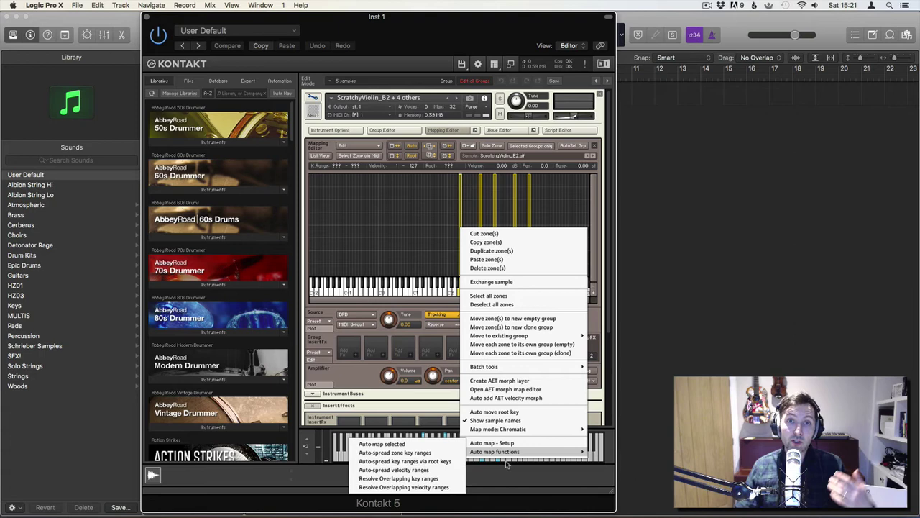
pyautogui.click(436, 468)
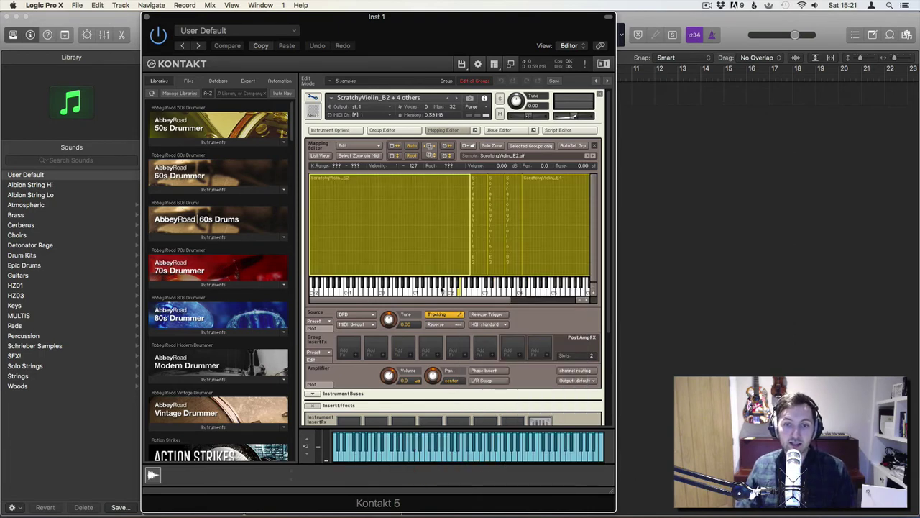
pyautogui.click(441, 289)
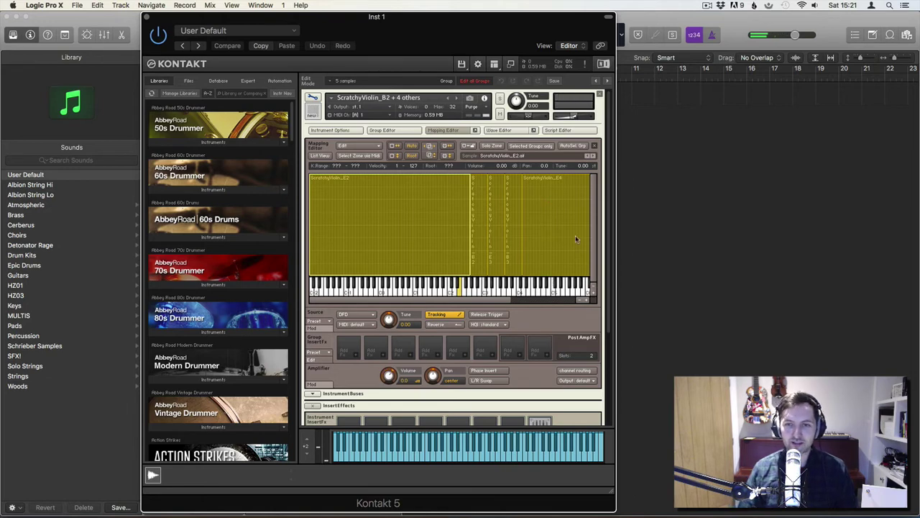
pyautogui.click(480, 287)
# Deselect all zones and drag the E4 zone's upper edge down to E5
pyautogui.hscroll(5, 473, 250)
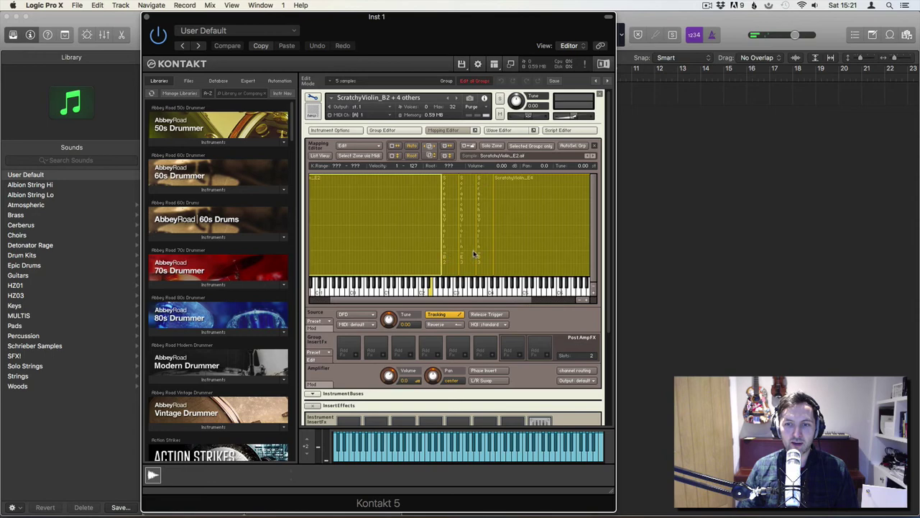
pyautogui.rightClick(480, 233)
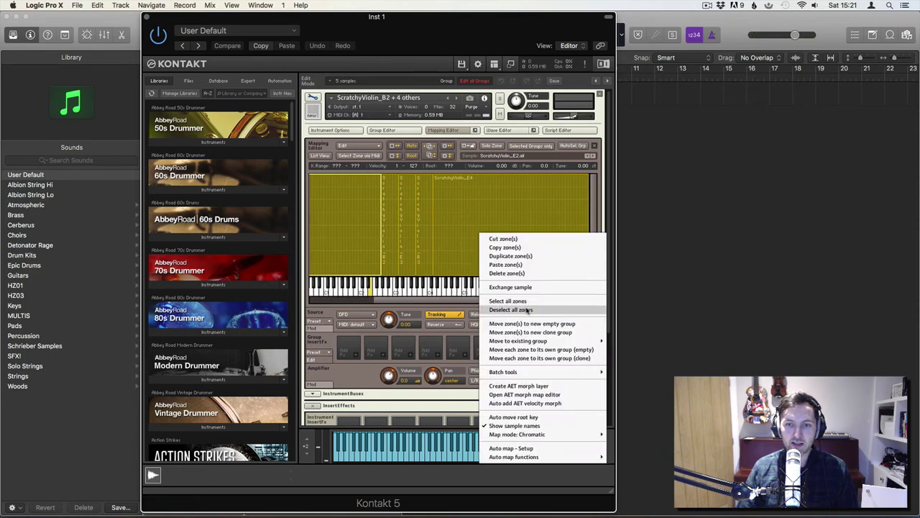
pyautogui.click(526, 309)
pyautogui.click(454, 233)
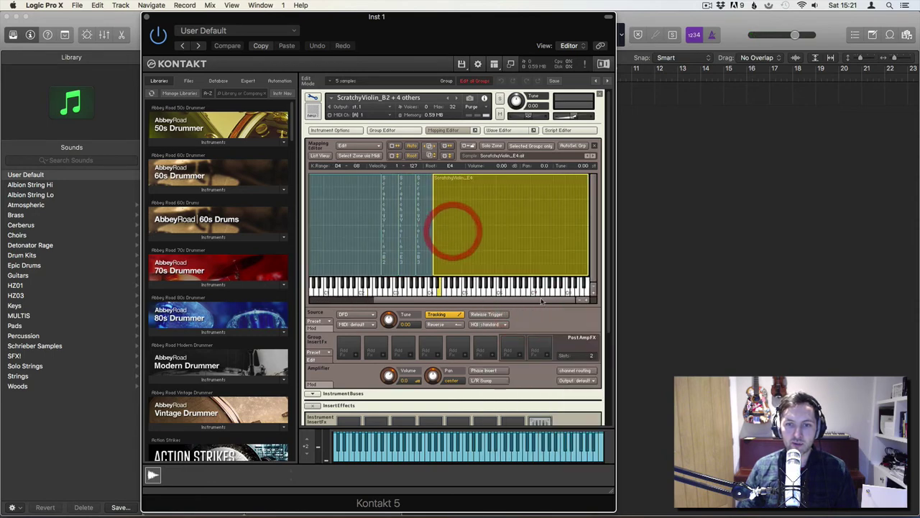
pyautogui.click(587, 270)
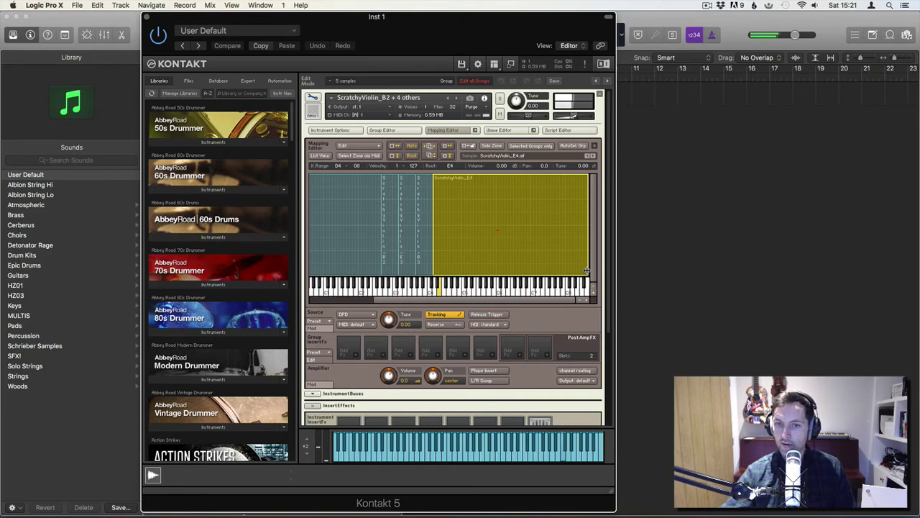
pyautogui.moveTo(587, 270); pyautogui.dragTo(468, 258)
# Drag the E2 zone's lower edge from C-2 up to E1 and test a note
pyautogui.hscroll(-5, 489, 262)
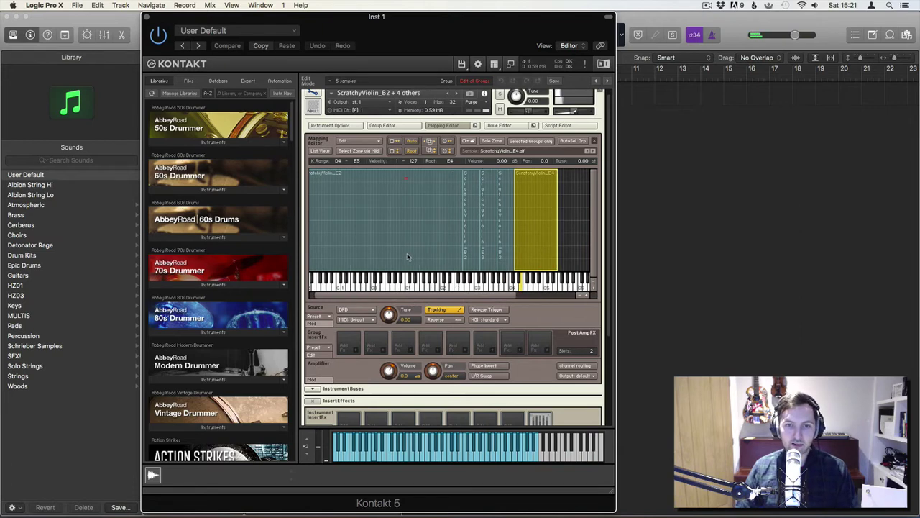
pyautogui.hscroll(-1, 406, 255)
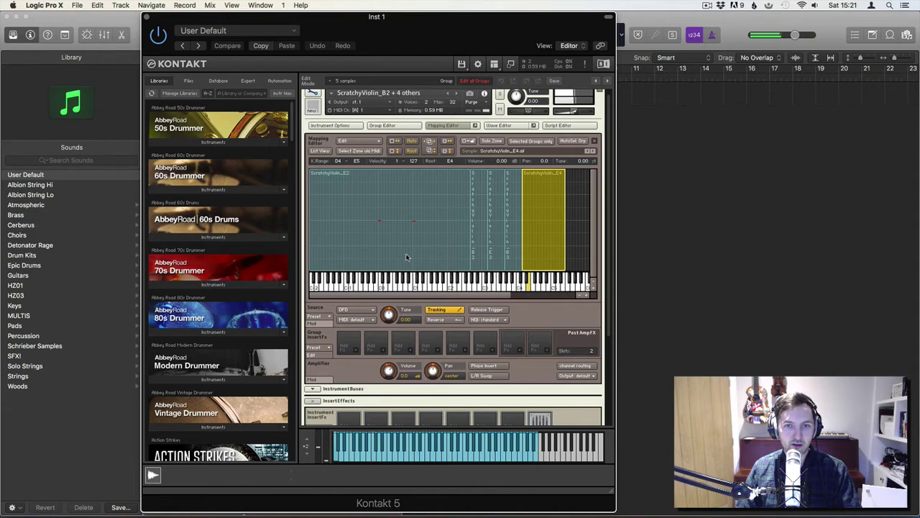
pyautogui.click(406, 256)
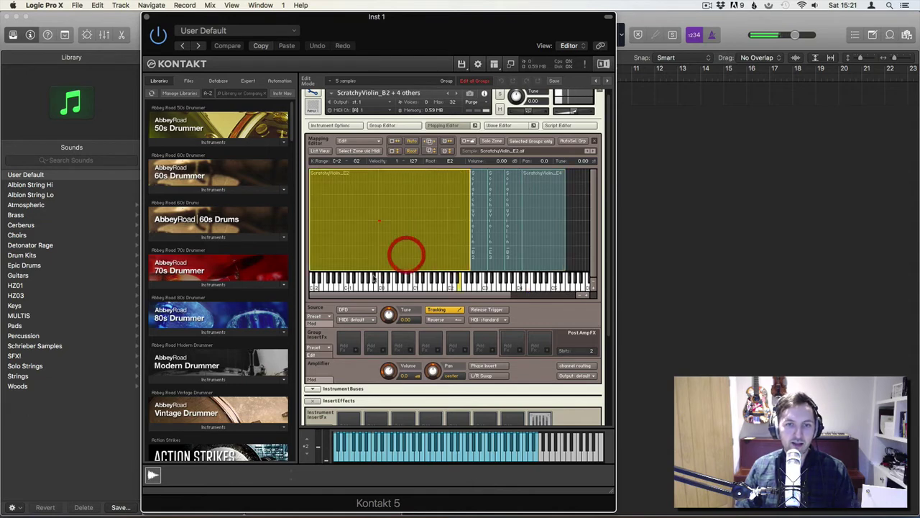
pyautogui.moveTo(311, 266); pyautogui.dragTo(426, 266)
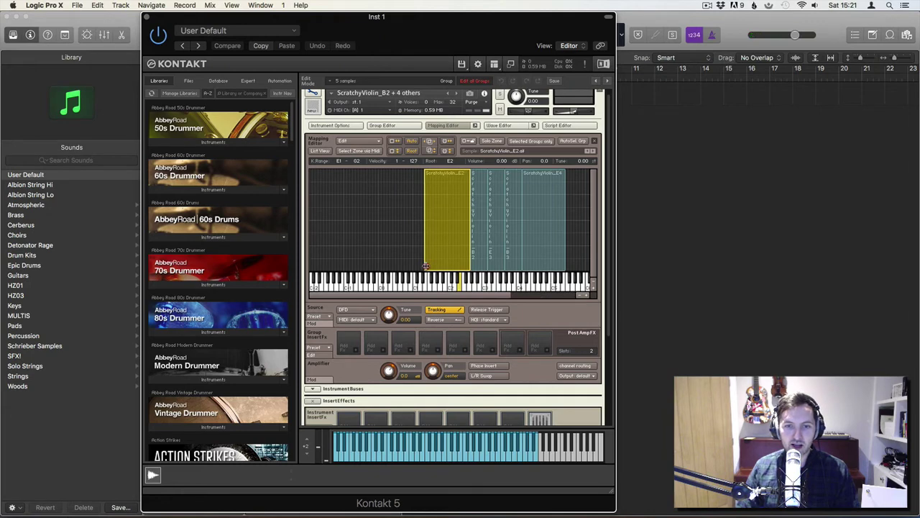
pyautogui.click(451, 277)
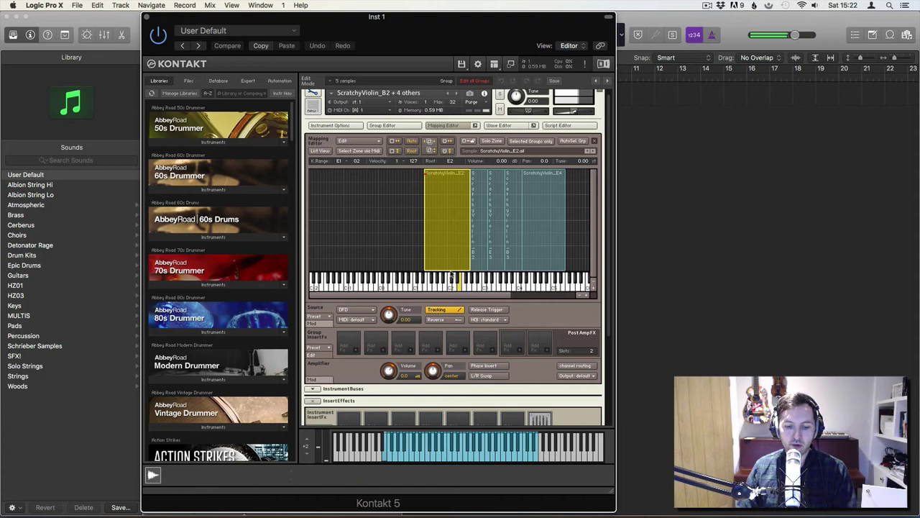
# Select the ScratchyViolin_E2 zone in the mapping grid
pyautogui.click(409, 234)
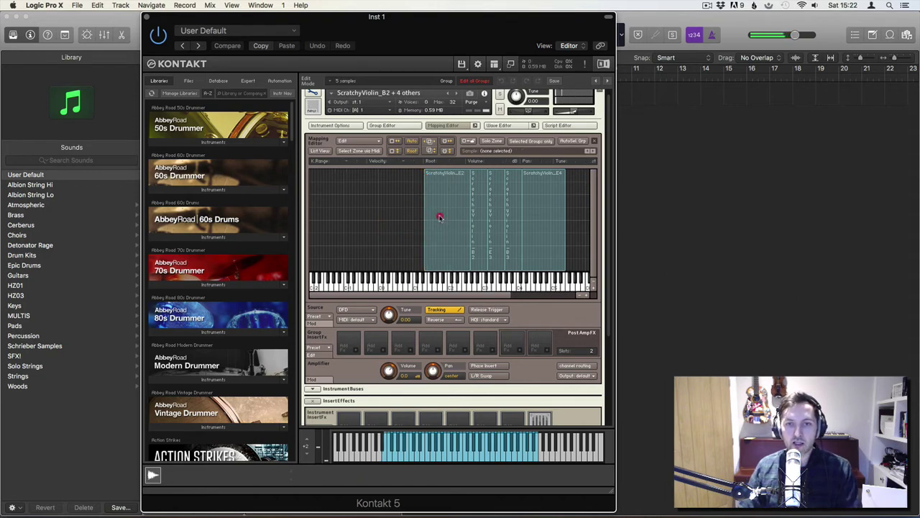
pyautogui.click(439, 214)
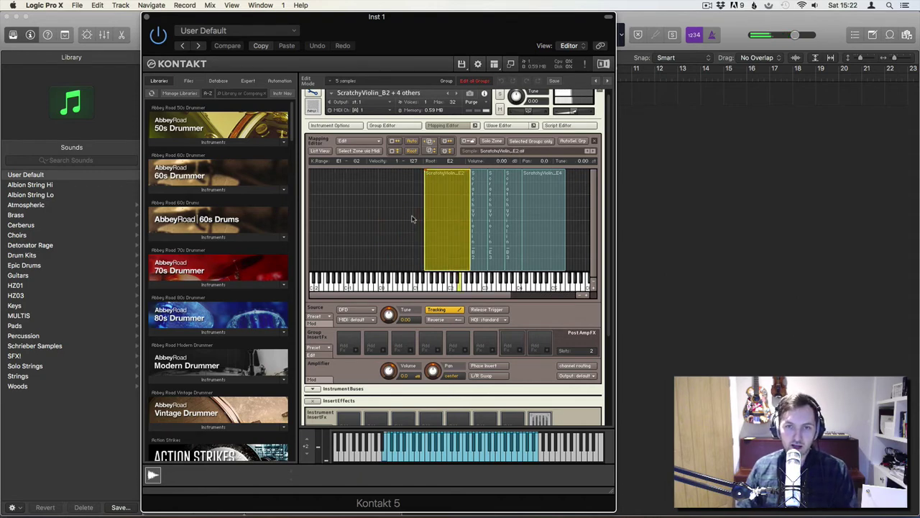
pyautogui.click(395, 215)
pyautogui.click(462, 204)
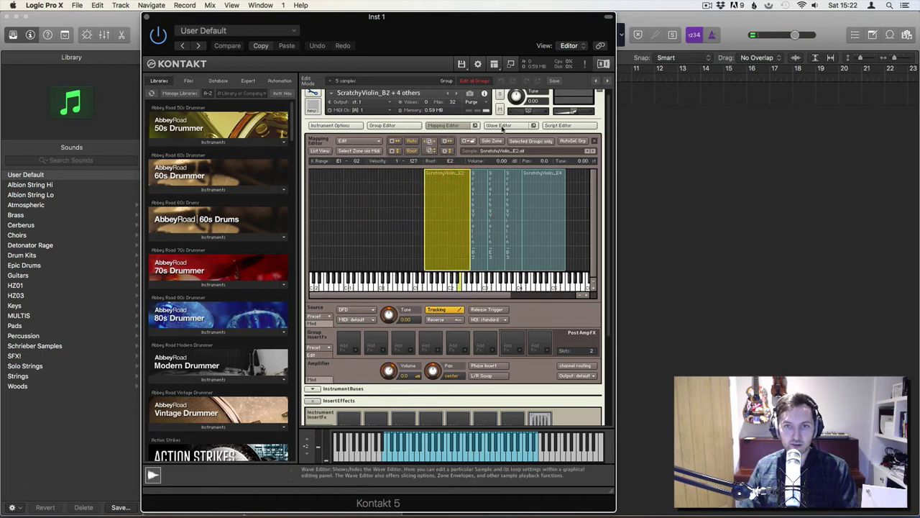
pyautogui.click(411, 185)
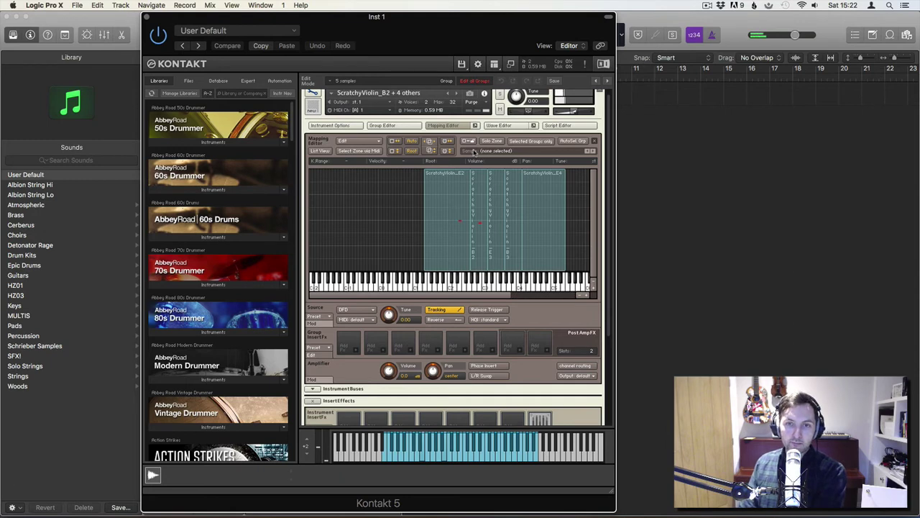
pyautogui.click(441, 205)
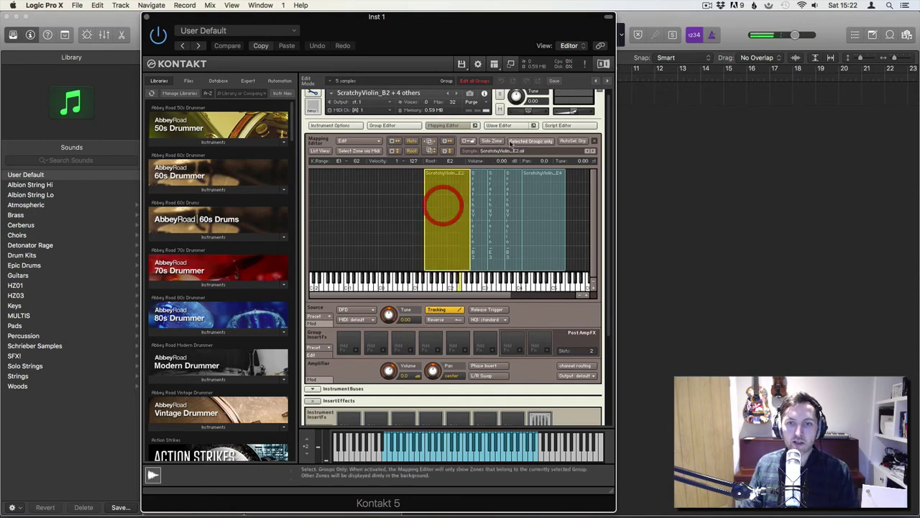
# In the Wave Editor, move the E2 sample start past the silence to about 33072
pyautogui.click(494, 128)
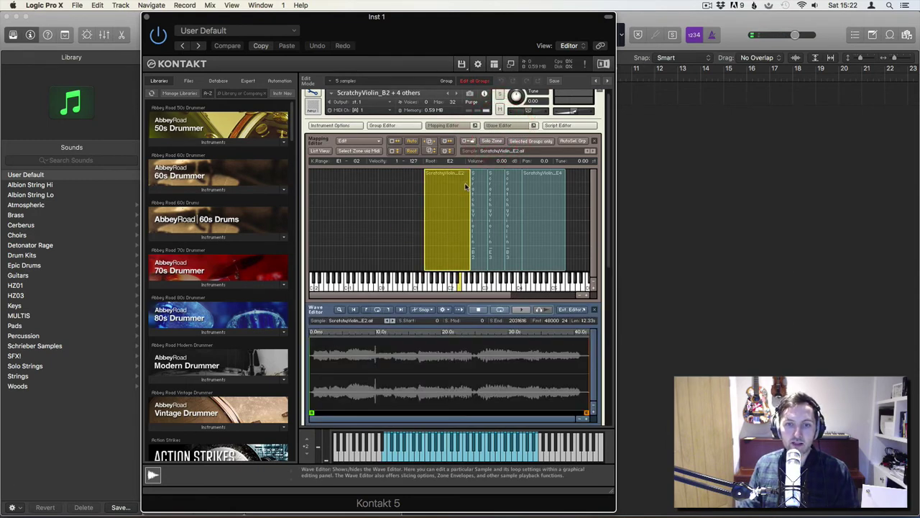
pyautogui.scroll(-3, 430, 359)
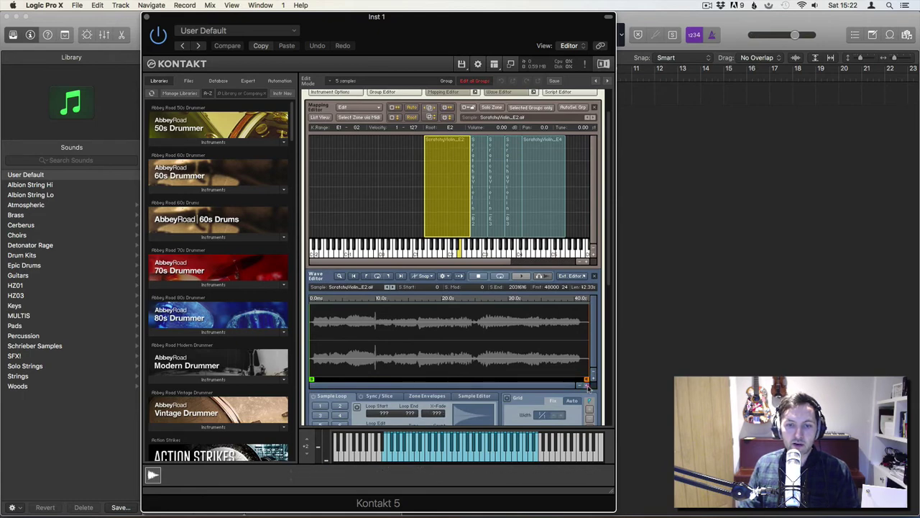
pyautogui.click(588, 385)
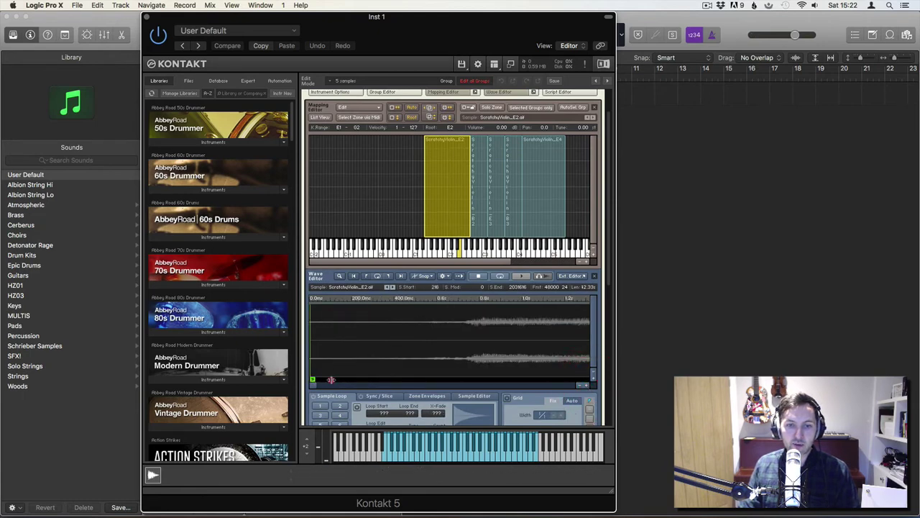
pyautogui.moveTo(330, 380); pyautogui.dragTo(466, 379)
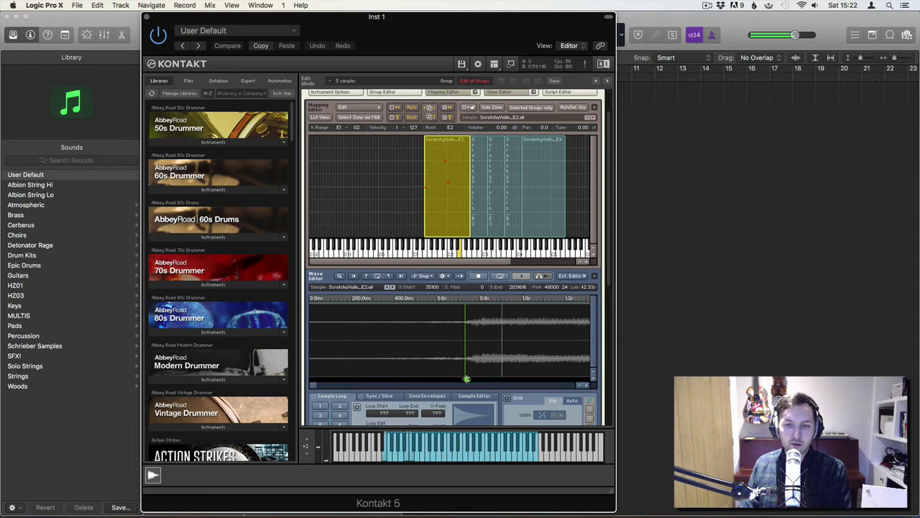
pyautogui.moveTo(465, 379); pyautogui.dragTo(459, 379)
# Zoom into the B2 zone's waveform and move its sample start to about 0.85 s (42846)
pyautogui.click(484, 215)
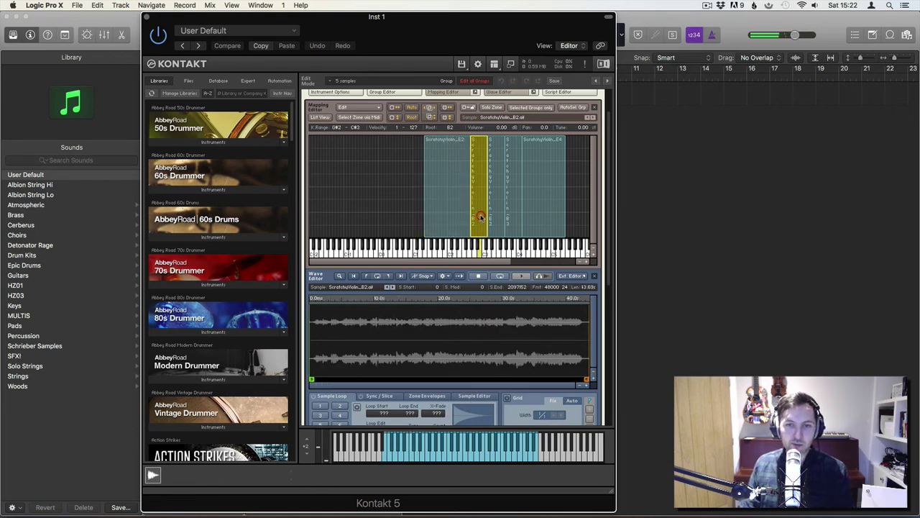
pyautogui.click(587, 386)
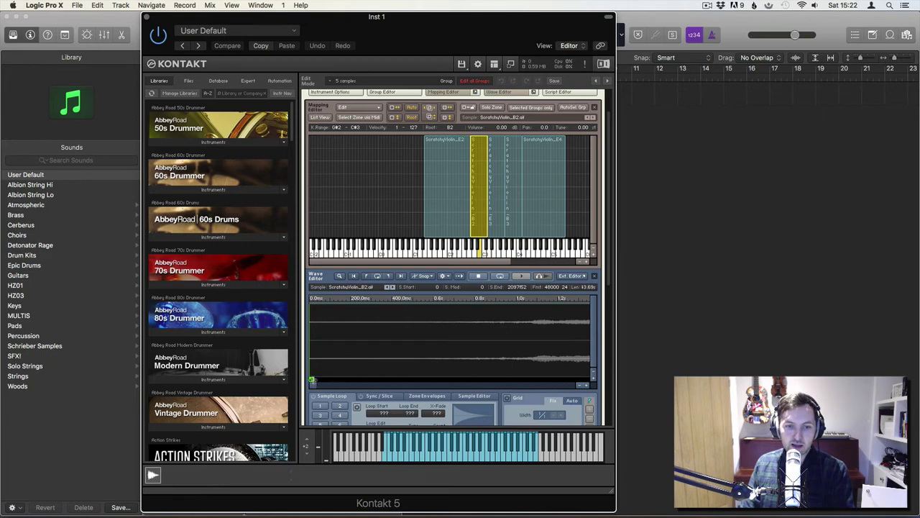
pyautogui.moveTo(311, 379); pyautogui.dragTo(497, 381)
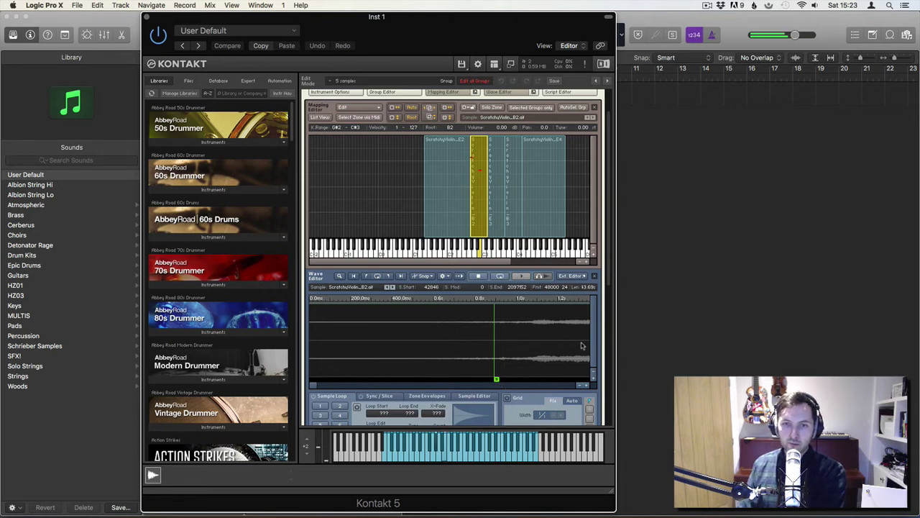
# Trim the ScratchyViolin_E3 sample's start past its silent opening
pyautogui.click(501, 202)
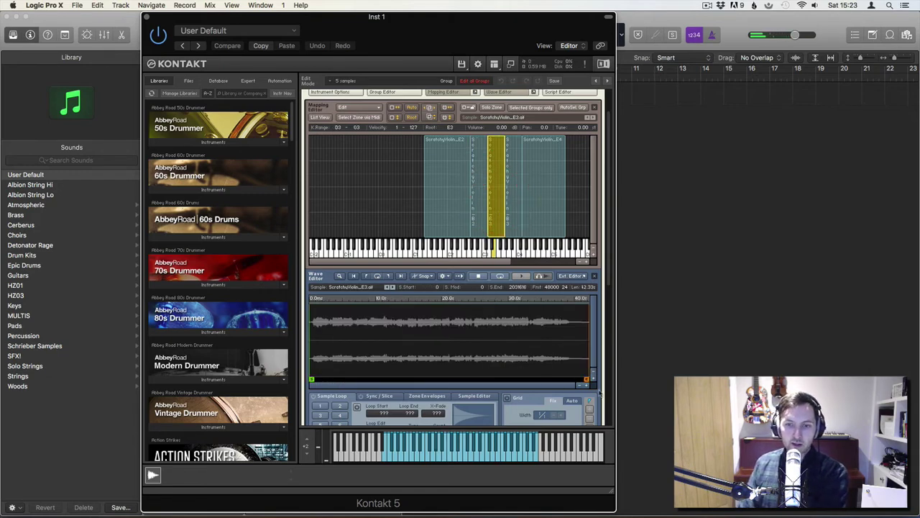
pyautogui.click(588, 385)
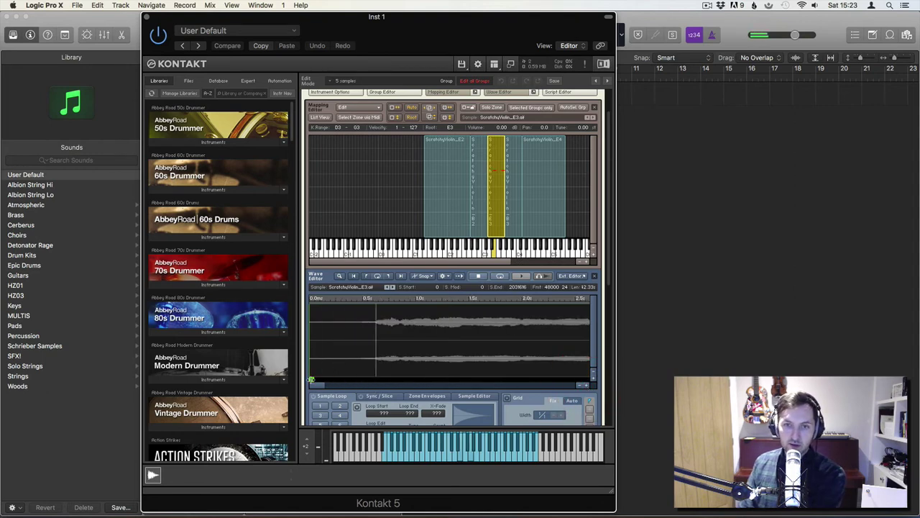
pyautogui.moveTo(311, 379); pyautogui.dragTo(369, 378)
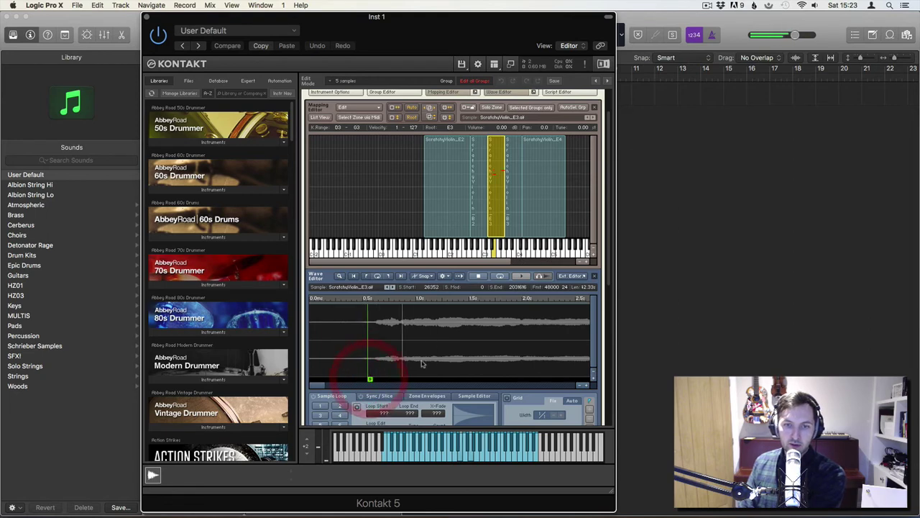
# Zoom twice into the B3 waveform and move its sample start to 56358, where sound begins
pyautogui.click(512, 185)
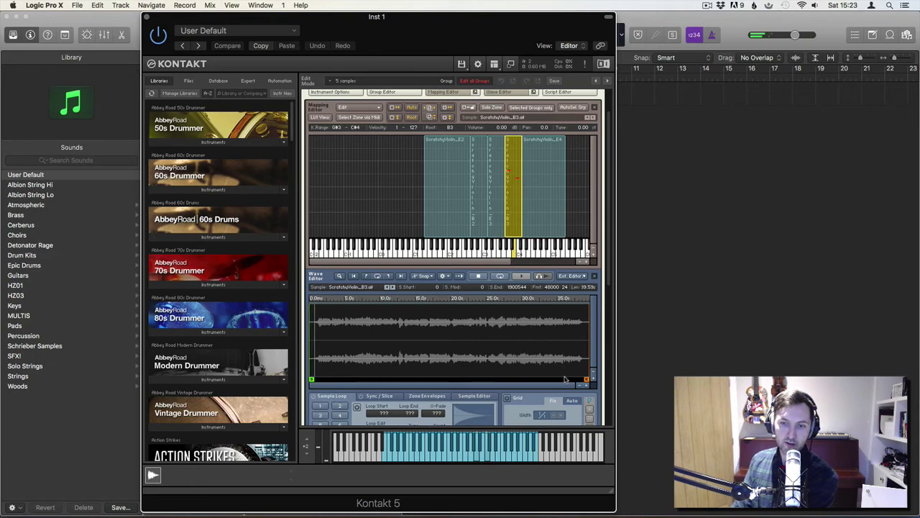
pyautogui.click(587, 386)
pyautogui.click(586, 385)
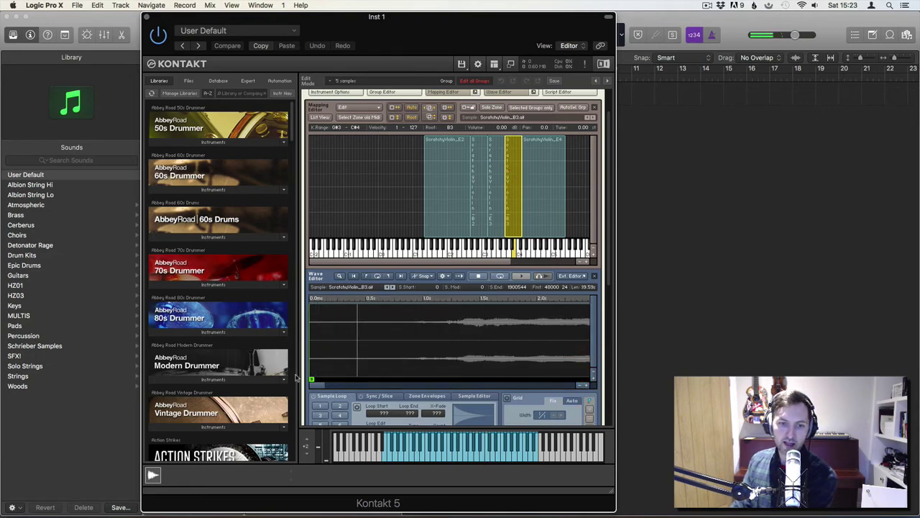
pyautogui.moveTo(326, 378); pyautogui.dragTo(444, 379)
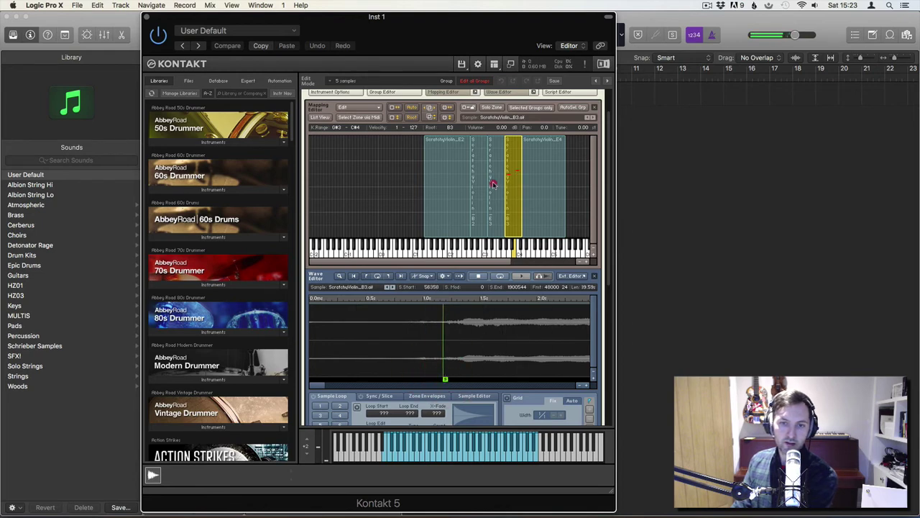
pyautogui.click(492, 183)
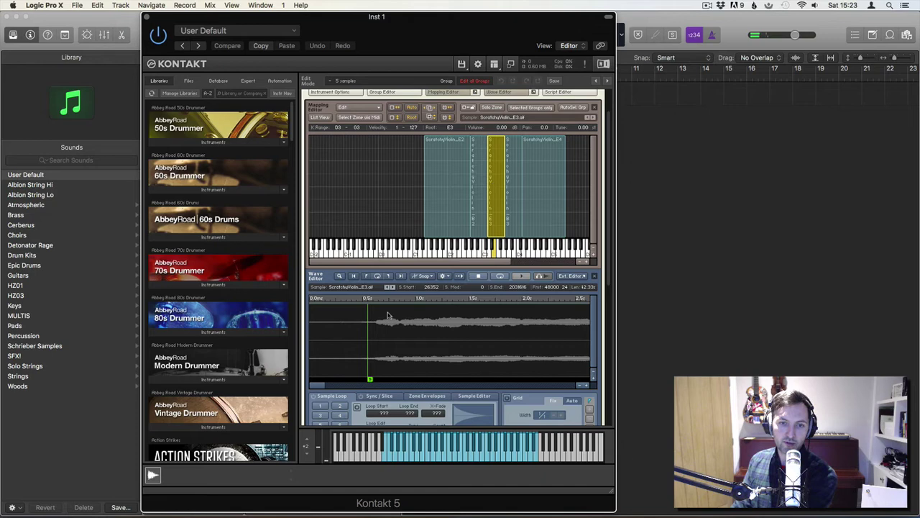
pyautogui.click(513, 194)
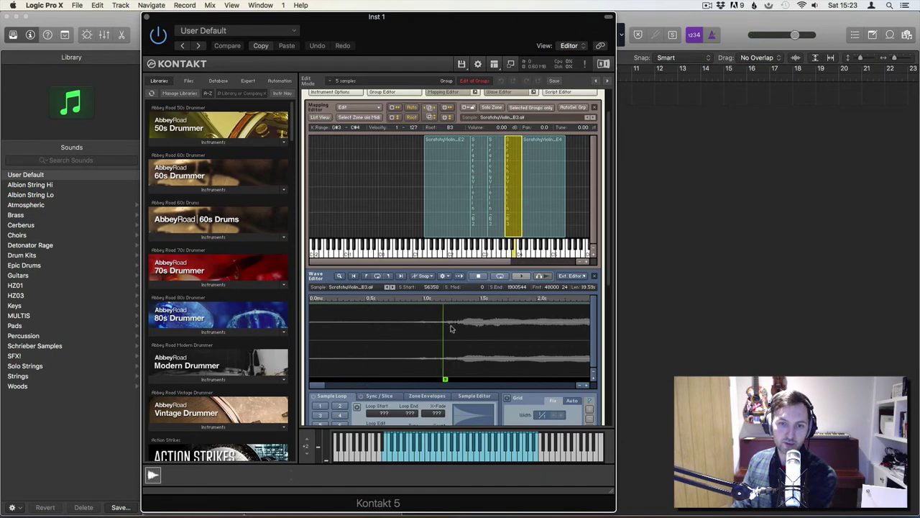
# Zoom twice into the E4 waveform and drag its sample start to 33847 at the onset
pyautogui.click(536, 215)
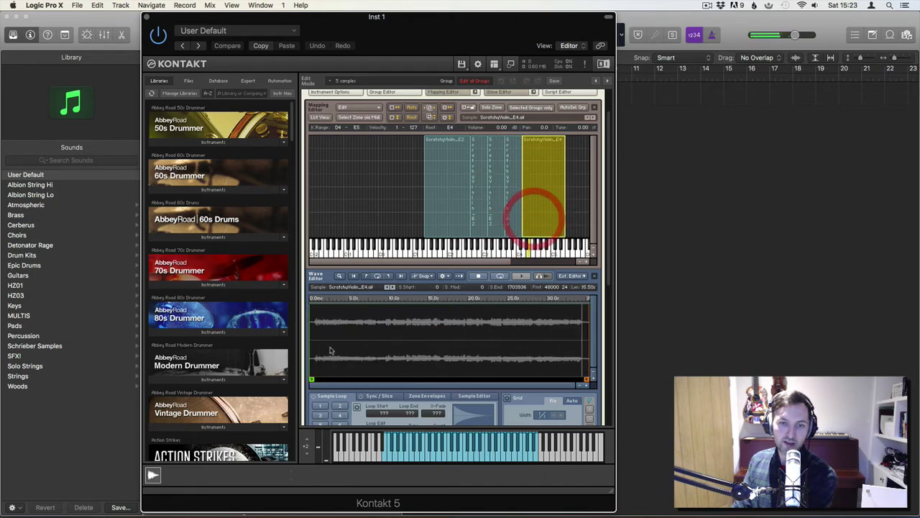
pyautogui.click(588, 385)
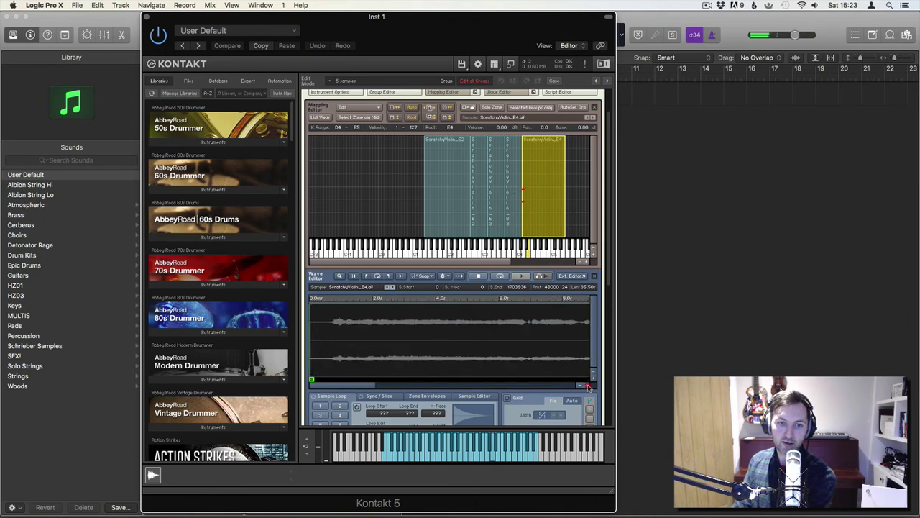
pyautogui.click(588, 385)
pyautogui.moveTo(318, 378)
pyautogui.mouseDown()
pyautogui.moveTo(408, 377)
pyautogui.moveTo(400, 377)
pyautogui.mouseUp()
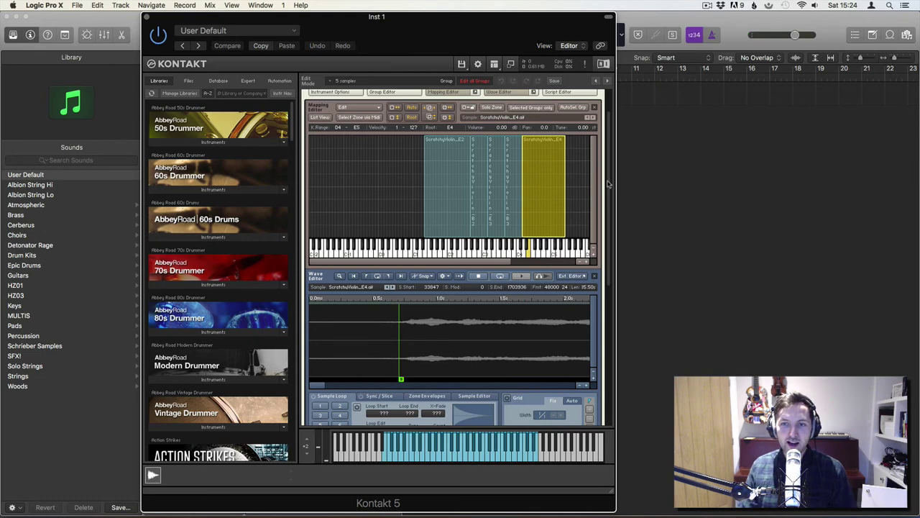
pyautogui.moveTo(608, 183); pyautogui.dragTo(616, 118)
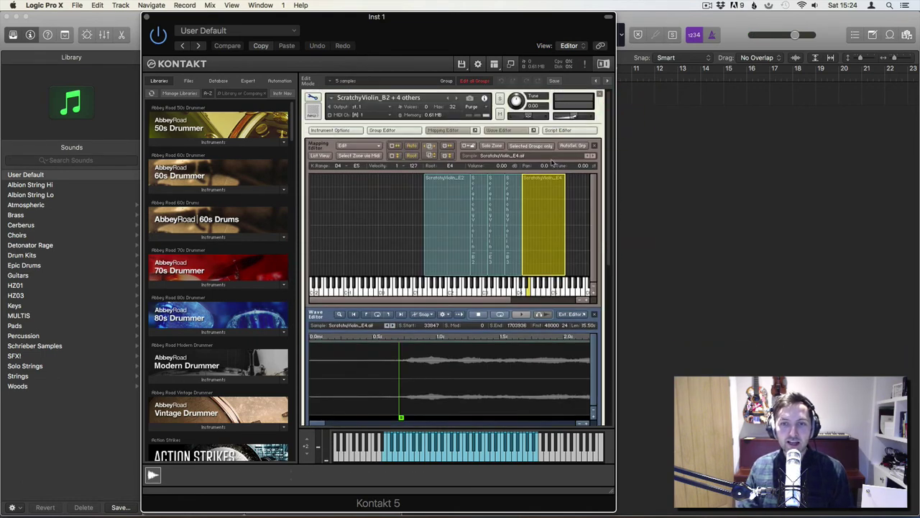
pyautogui.click(377, 214)
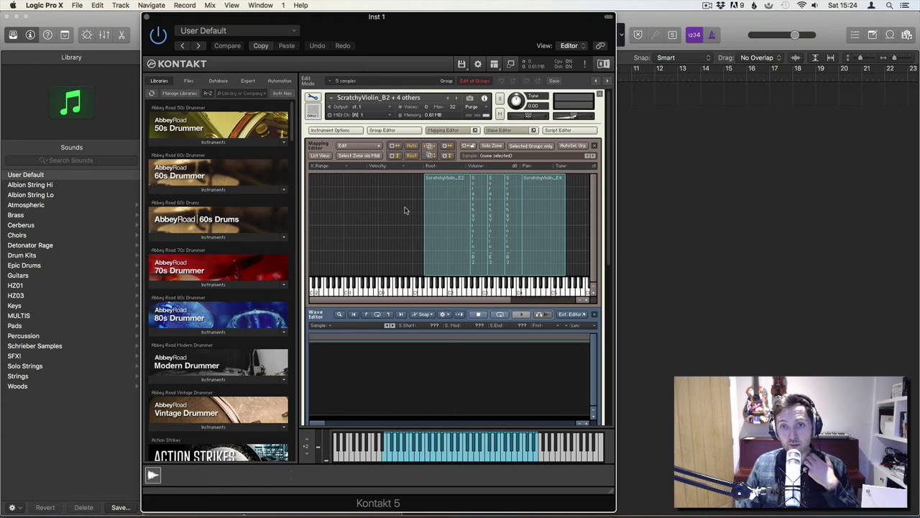
pyautogui.moveTo(403, 209); pyautogui.dragTo(587, 210)
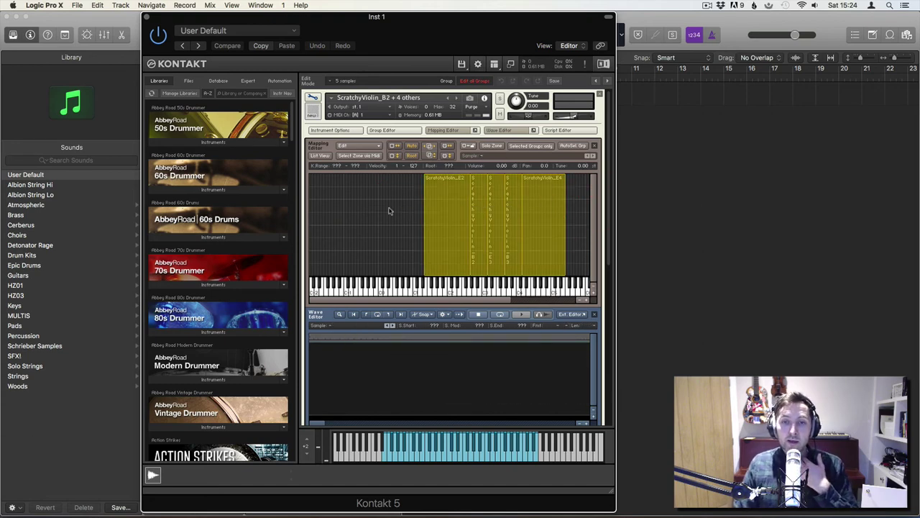
pyautogui.rightClick(446, 202)
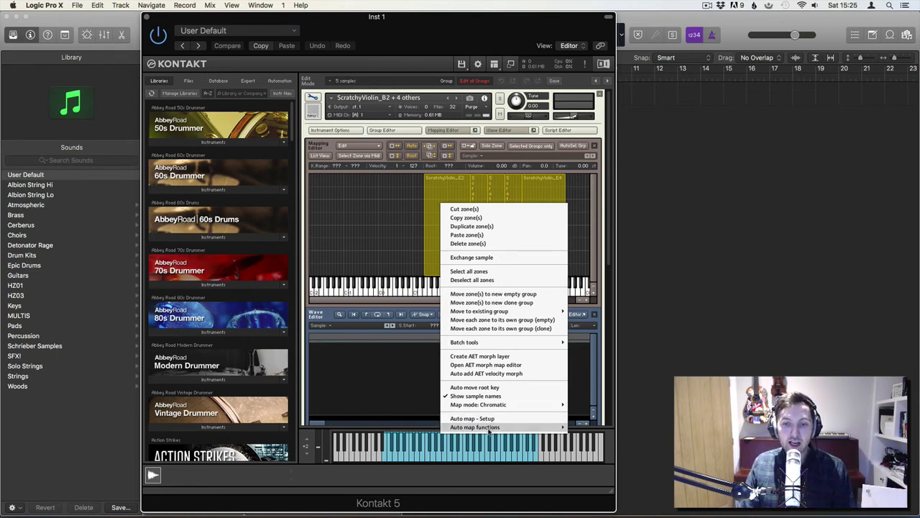
pyautogui.click(386, 214)
pyautogui.moveTo(381, 210); pyautogui.dragTo(566, 215)
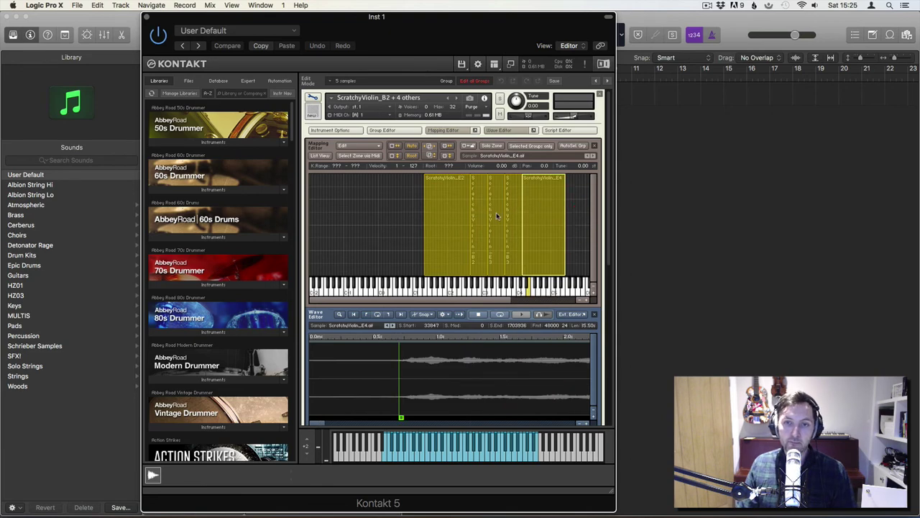
pyautogui.rightClick(452, 203)
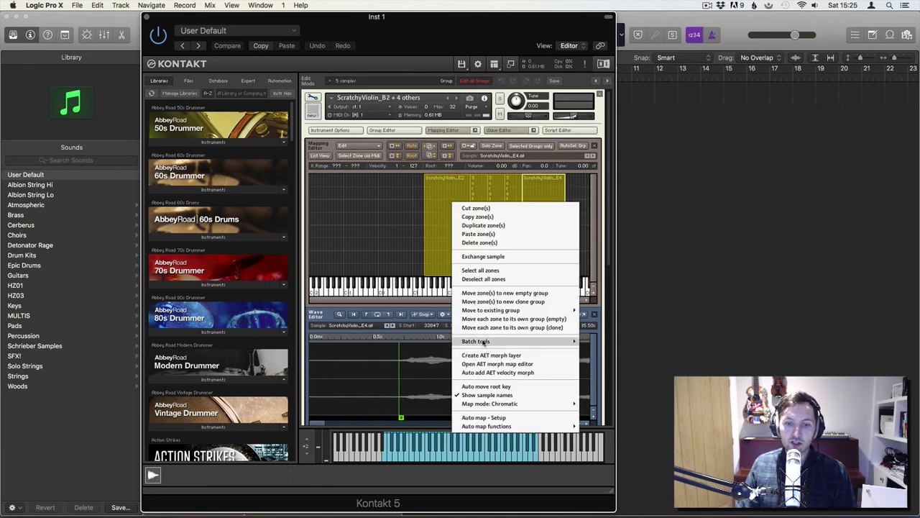
pyautogui.moveTo(481, 342)
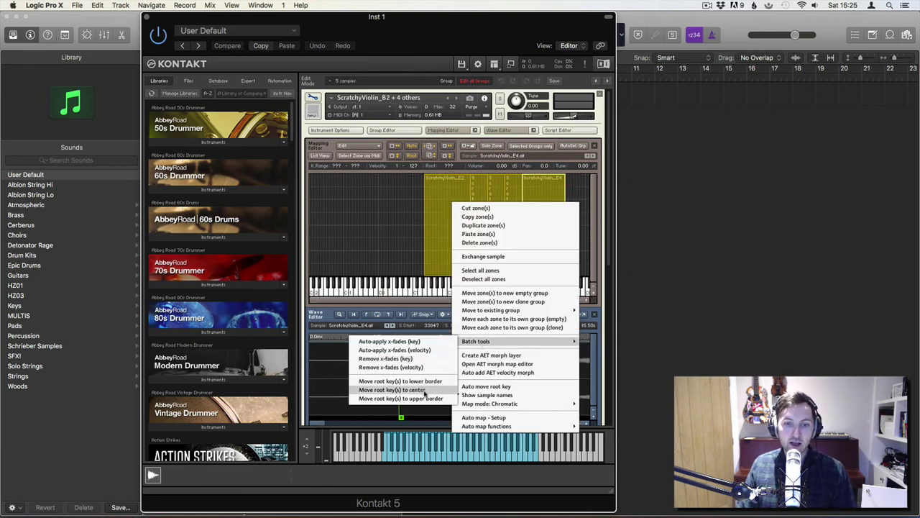
pyautogui.moveTo(394, 202); pyautogui.dragTo(565, 209)
pyautogui.rightClick(448, 206)
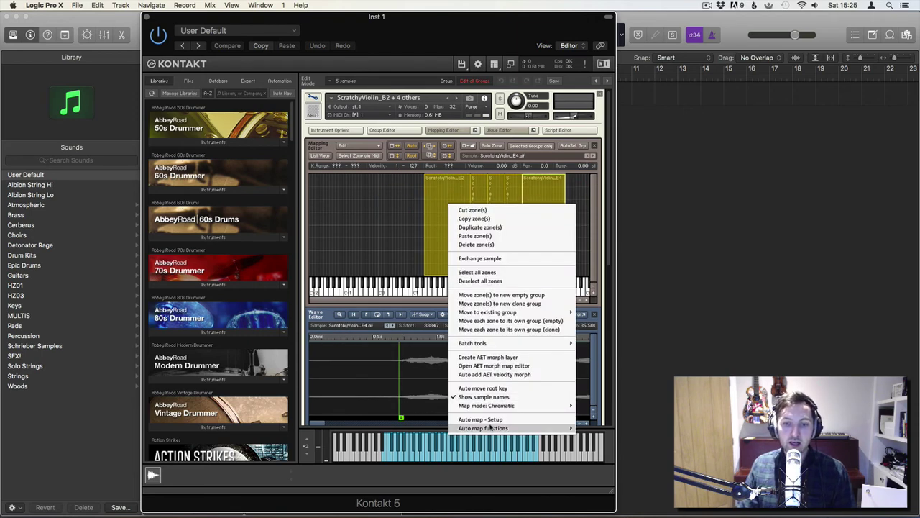
pyautogui.moveTo(492, 429)
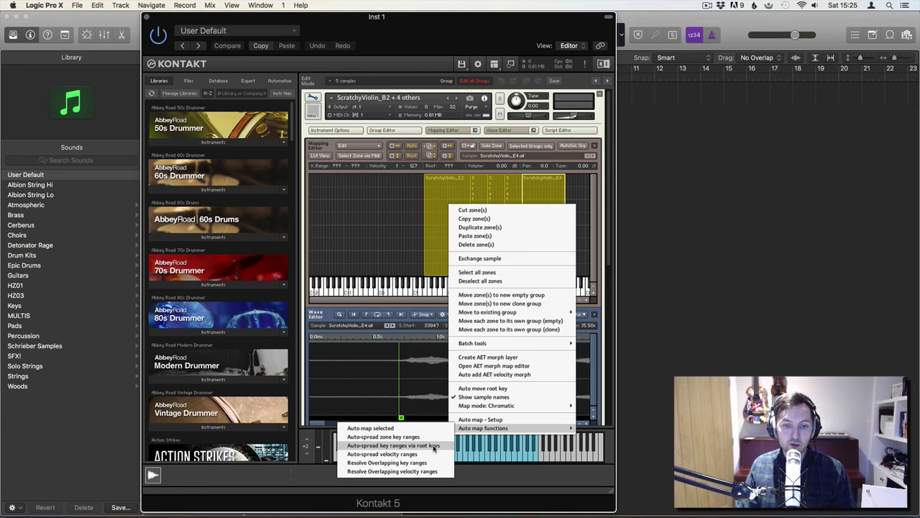
pyautogui.click(394, 225)
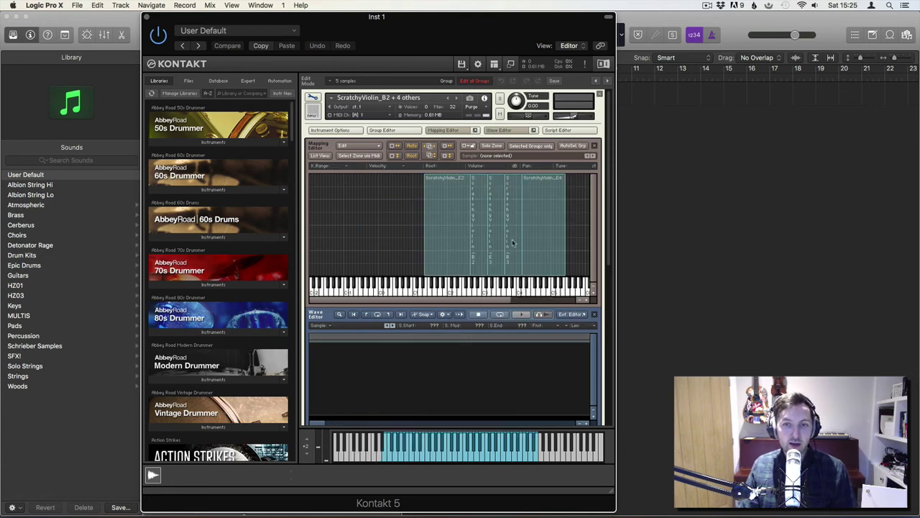
pyautogui.click(551, 229)
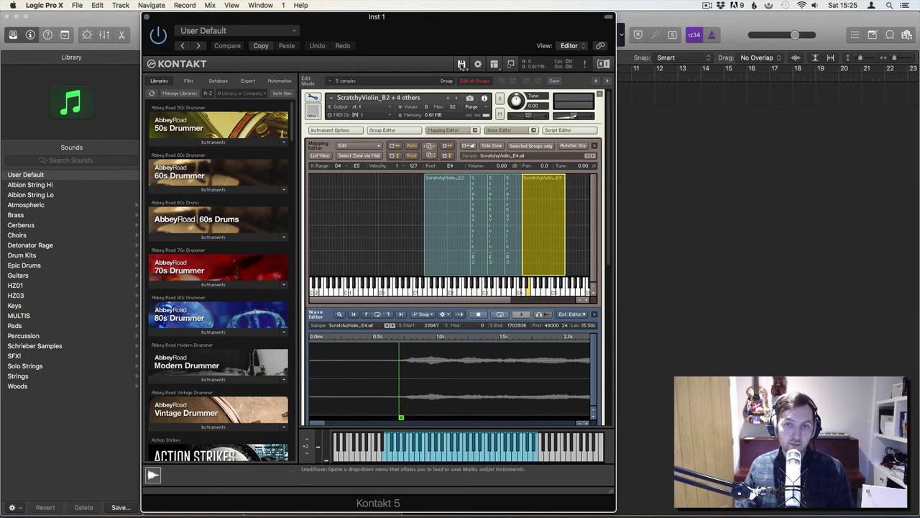
# Save the edited instrument as 'Scratchy Violin' with Patch + Samples in 00 Schrieber Samples
pyautogui.click(461, 65)
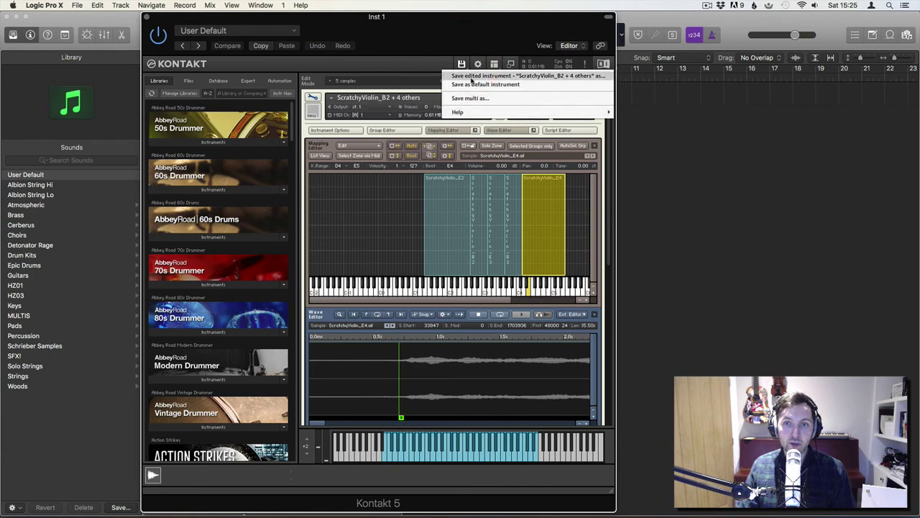
pyautogui.click(487, 76)
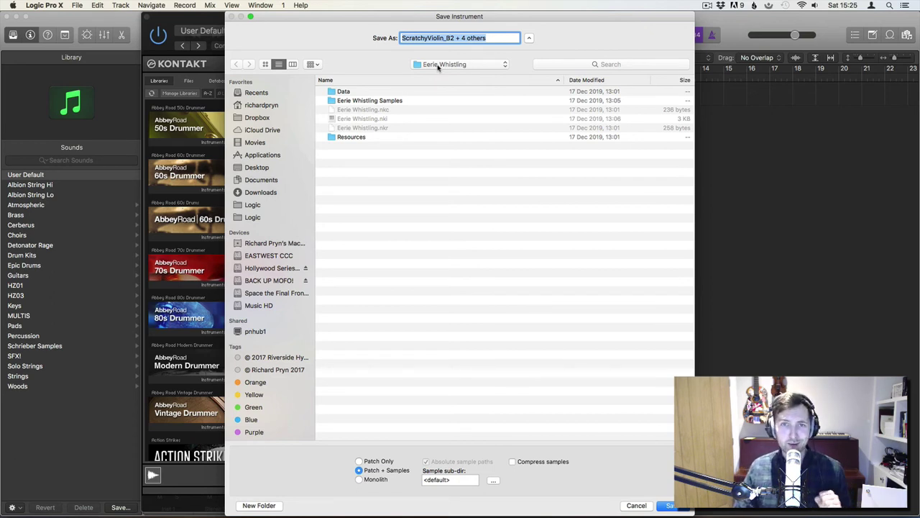
pyautogui.click(438, 66)
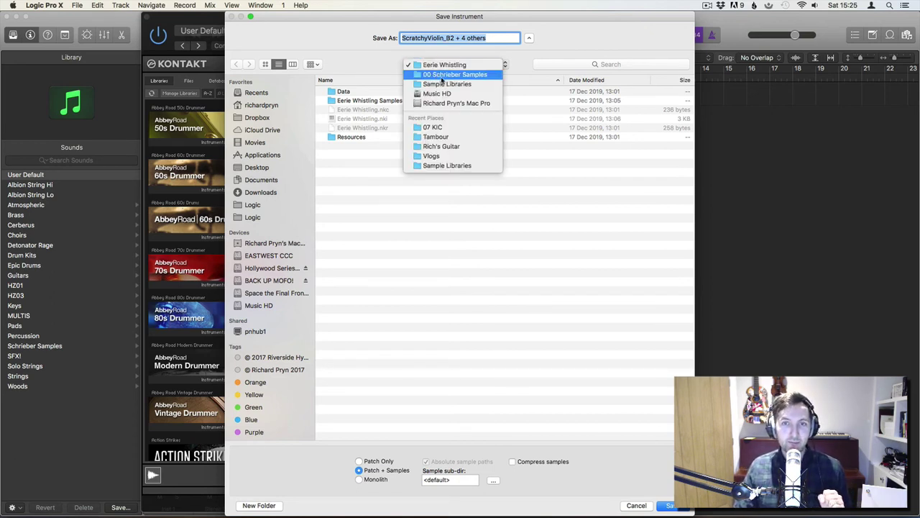
pyautogui.click(446, 77)
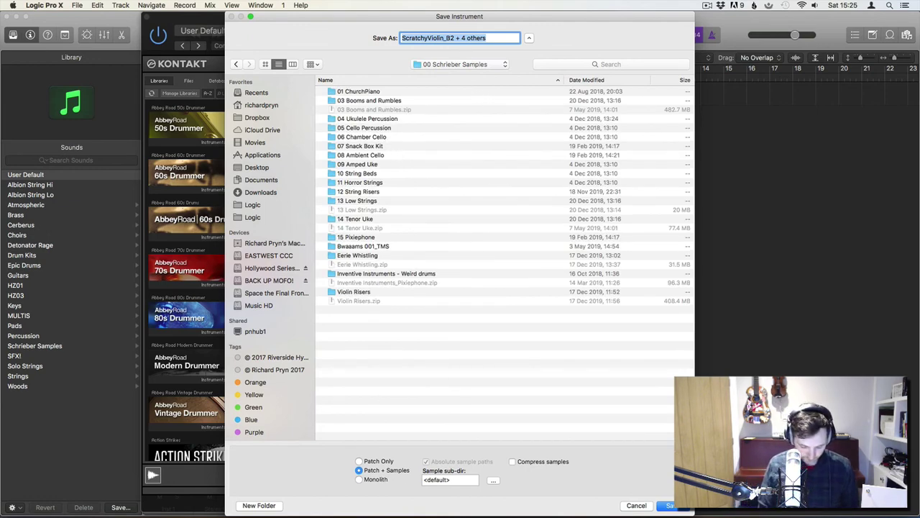
pyautogui.write('Scratchy Violin')
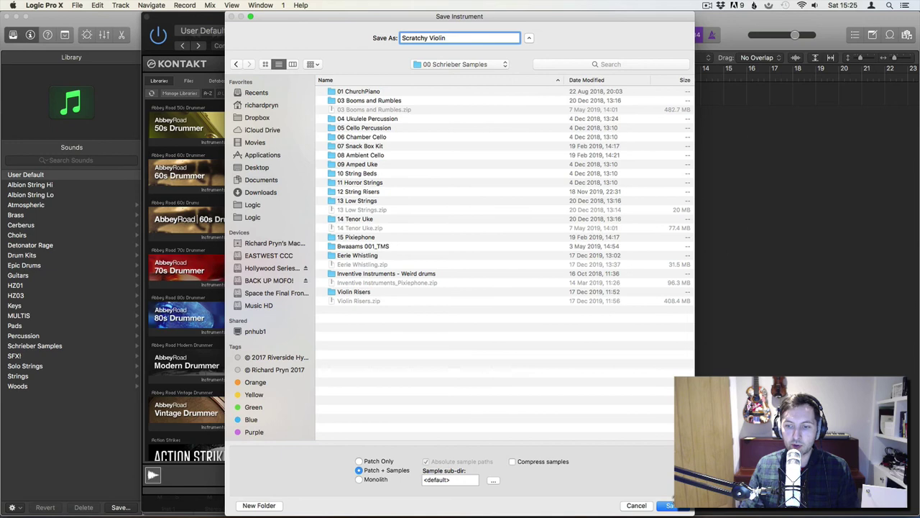
# Confirm the Scratchy Violin save and close its editing view back to the rack
pyautogui.click(667, 505)
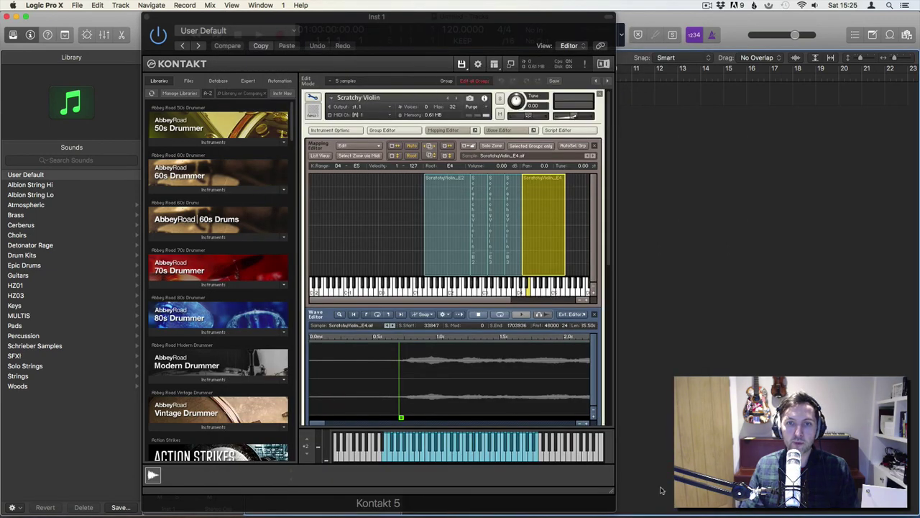
pyautogui.click(313, 98)
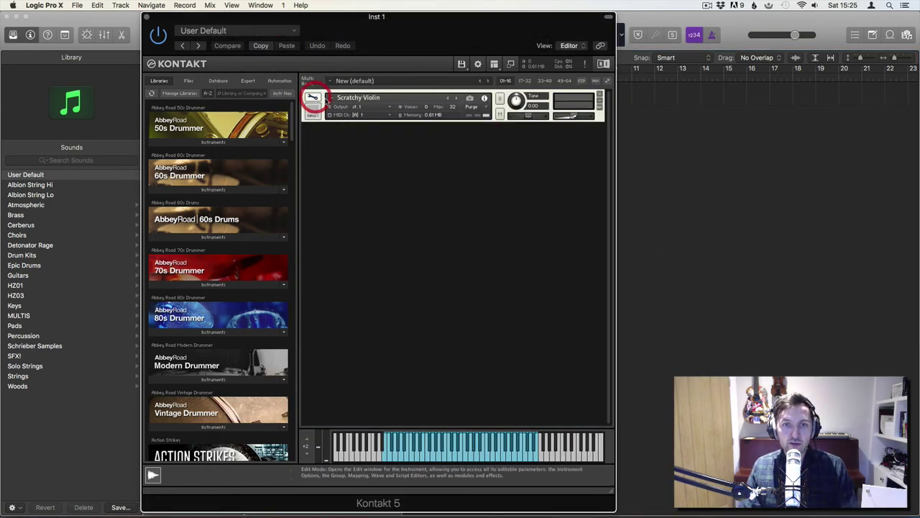